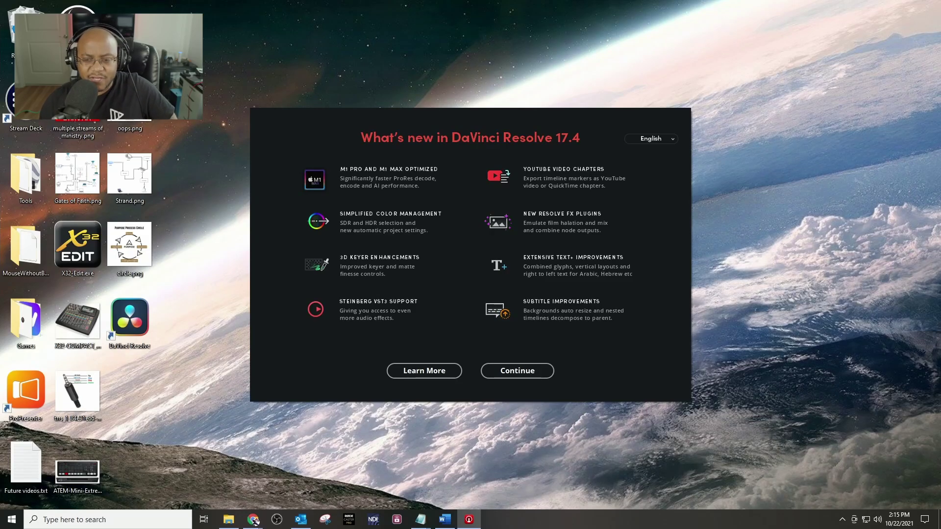
Open the DaVinci Resolve 17 overview web page from the What's New window's Learn More link.
{"action": "left_click", "coordinate": [421, 372]}
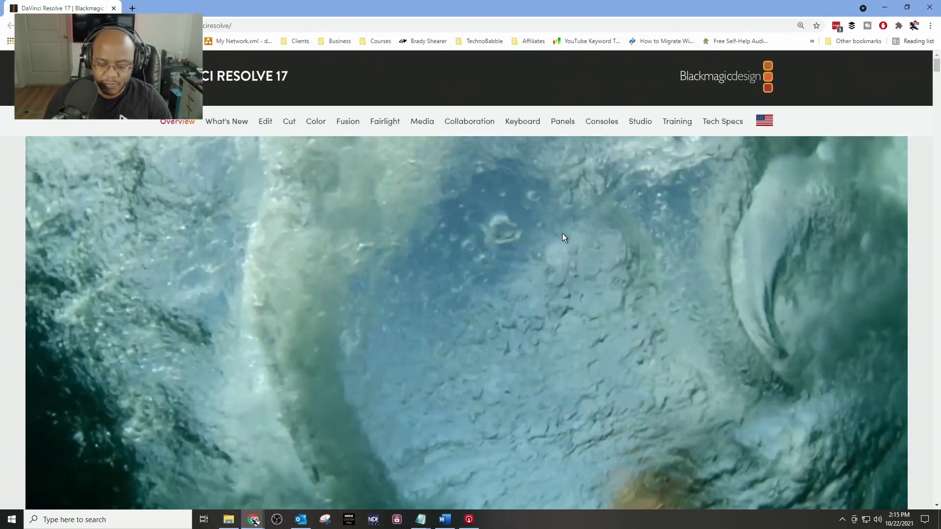
Take Chrome out of full screen and reshape it into a smaller, taller window on the right.
{"action": "key", "text": "F11"}
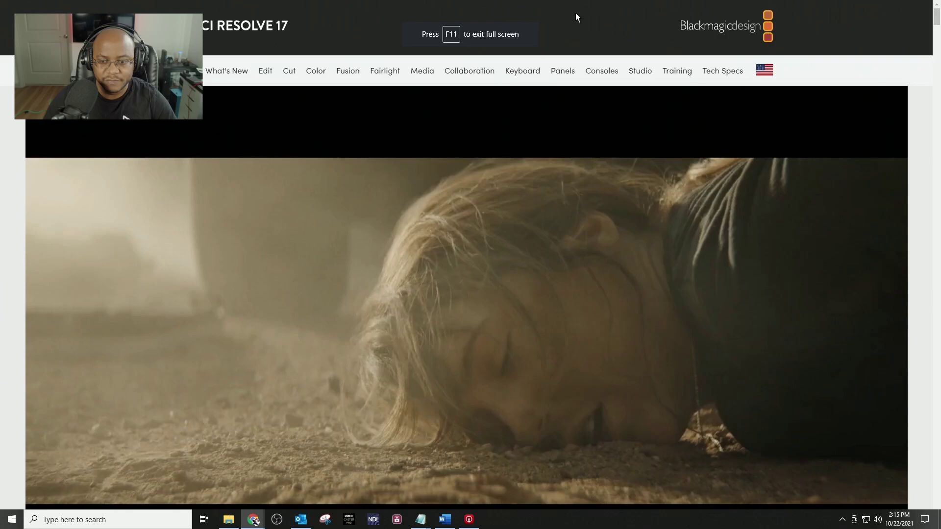
{"action": "double_click", "coordinate": [573, 13]}
{"action": "key", "text": "F11"}
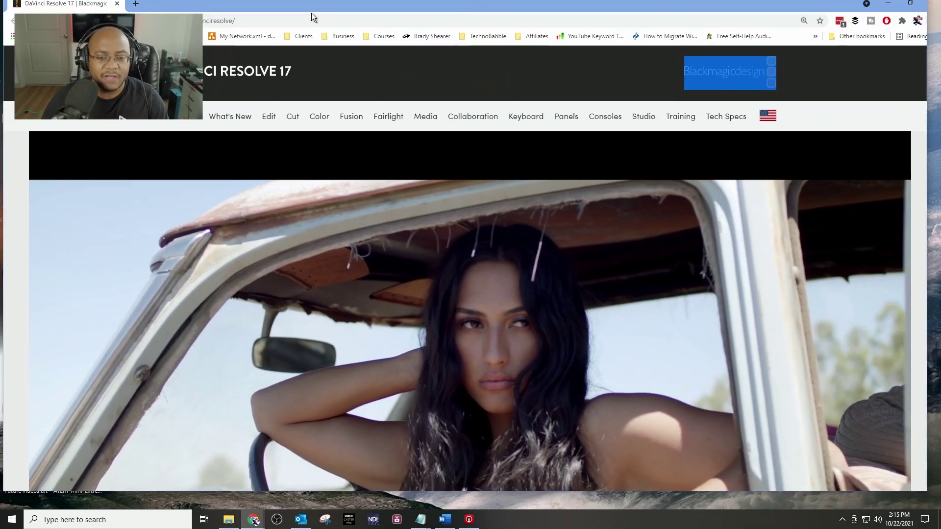
{"action": "double_click", "coordinate": [311, 13]}
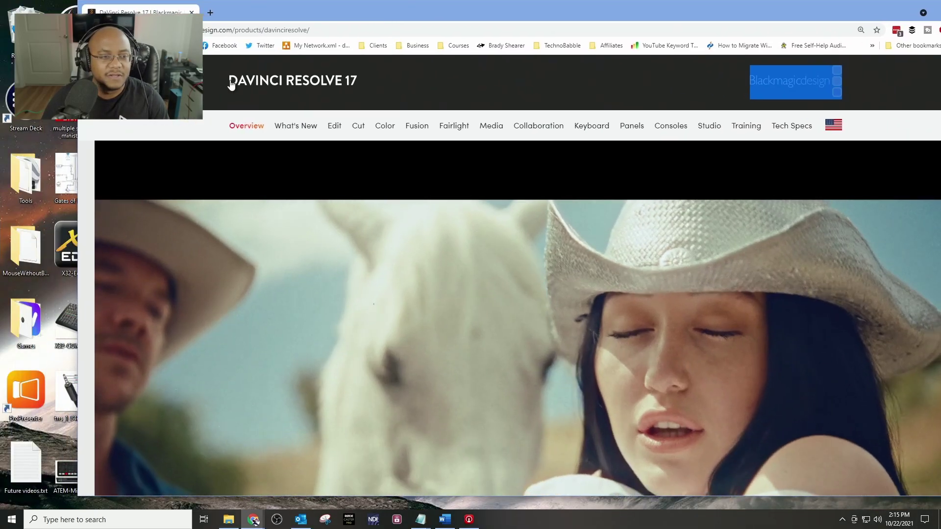
{"action": "left_click_drag", "start_coordinate": [77, 1], "coordinate": [382, 47]}
{"action": "left_click_drag", "start_coordinate": [566, 63], "coordinate": [495, 22]}
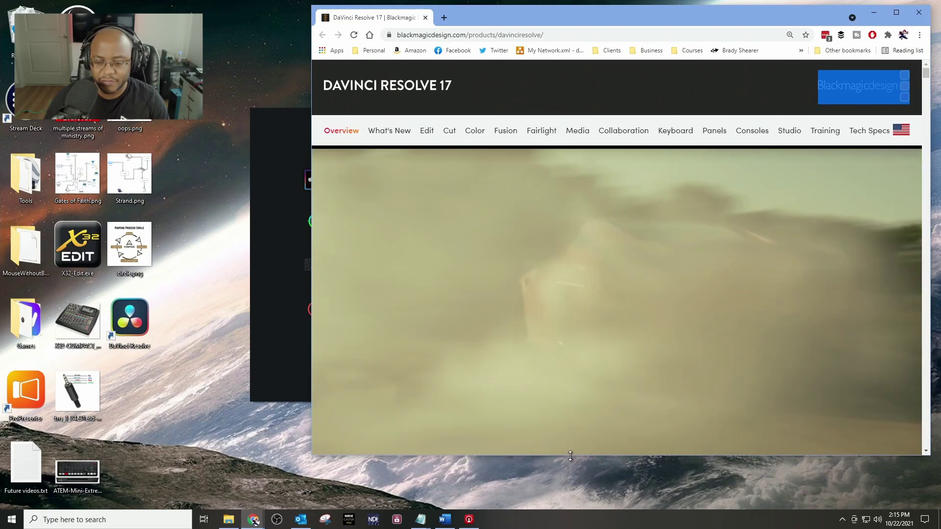
{"action": "left_click_drag", "start_coordinate": [570, 456], "coordinate": [569, 502]}
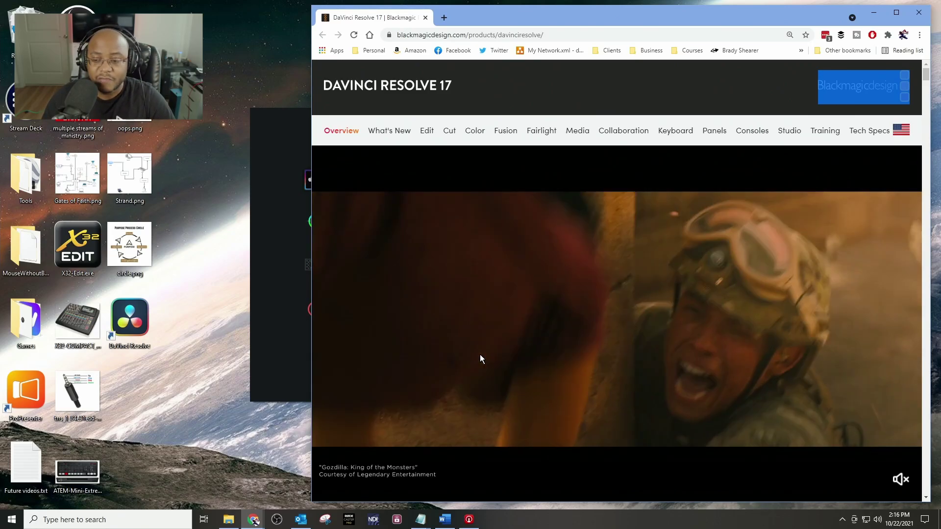
Widen the Chrome window by dragging its left edge outward.
{"action": "scroll", "coordinate": [590, 339], "scroll_direction": "down", "scroll_amount": 15}
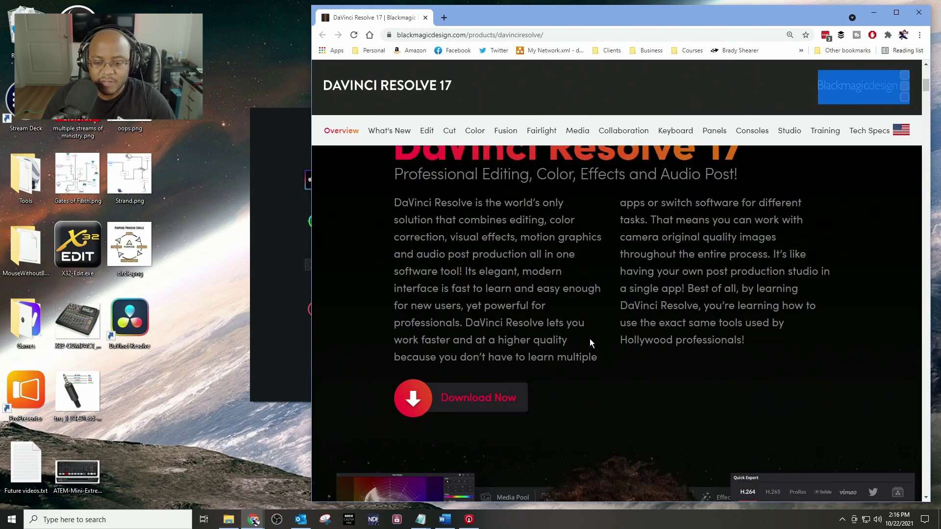
{"action": "scroll", "coordinate": [589, 338], "scroll_direction": "up", "scroll_amount": 4}
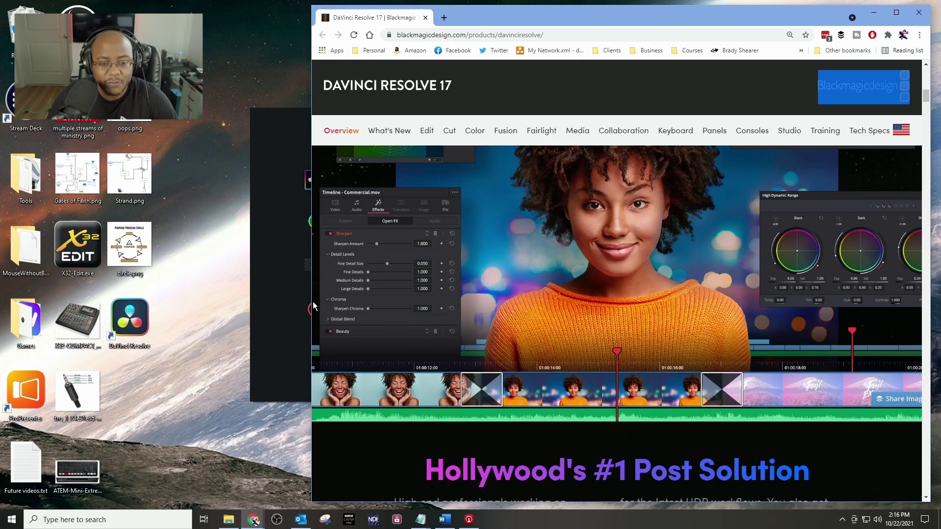
{"action": "left_click_drag", "start_coordinate": [312, 301], "coordinate": [211, 307]}
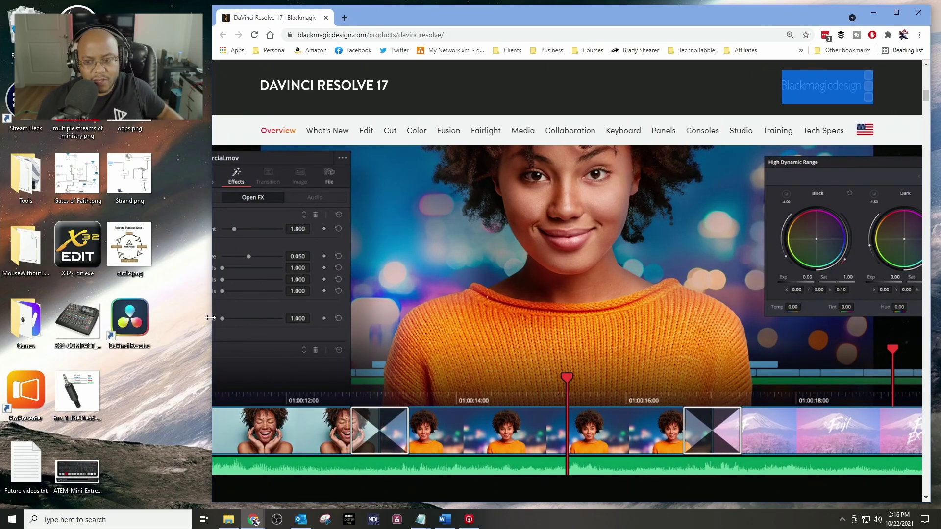
Scroll down to the All In One Solution overview of Resolve's pages, starting with Edit.
{"action": "scroll", "coordinate": [546, 316], "scroll_direction": "down", "scroll_amount": 7}
{"action": "scroll", "coordinate": [552, 313], "scroll_direction": "up", "scroll_amount": 5}
{"action": "scroll", "coordinate": [552, 312], "scroll_direction": "down", "scroll_amount": 1}
{"action": "scroll", "coordinate": [555, 312], "scroll_direction": "down", "scroll_amount": 12}
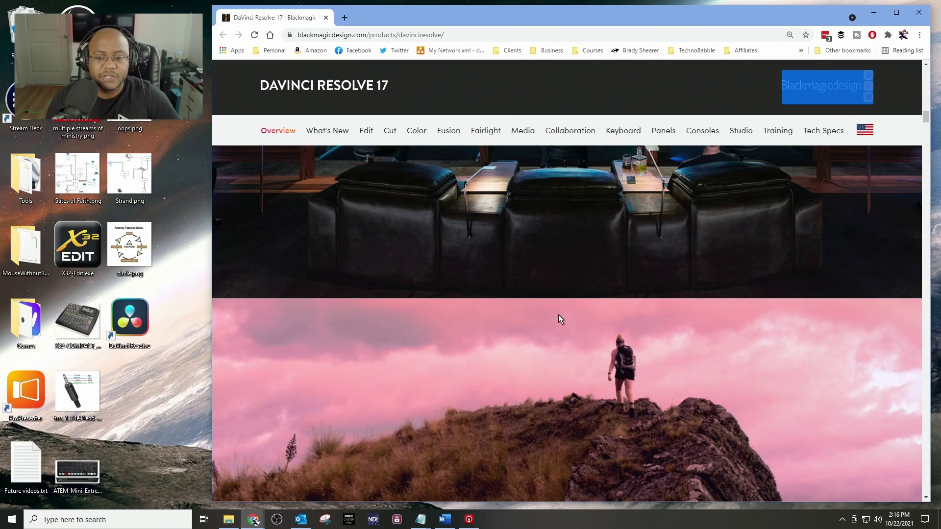
{"action": "scroll", "coordinate": [560, 318], "scroll_direction": "down", "scroll_amount": 10}
{"action": "scroll", "coordinate": [559, 317], "scroll_direction": "down", "scroll_amount": 8}
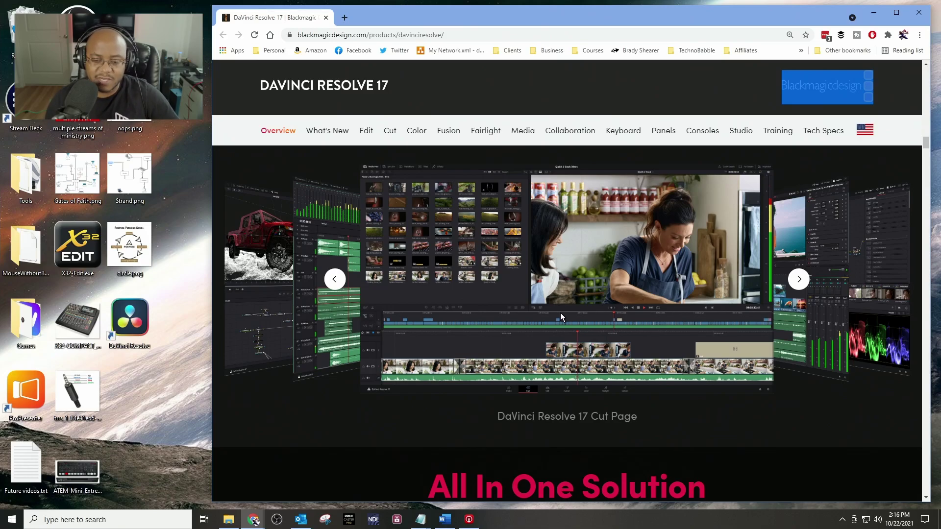
{"action": "scroll", "coordinate": [561, 312], "scroll_direction": "down", "scroll_amount": 4}
{"action": "scroll", "coordinate": [561, 313], "scroll_direction": "down", "scroll_amount": 4}
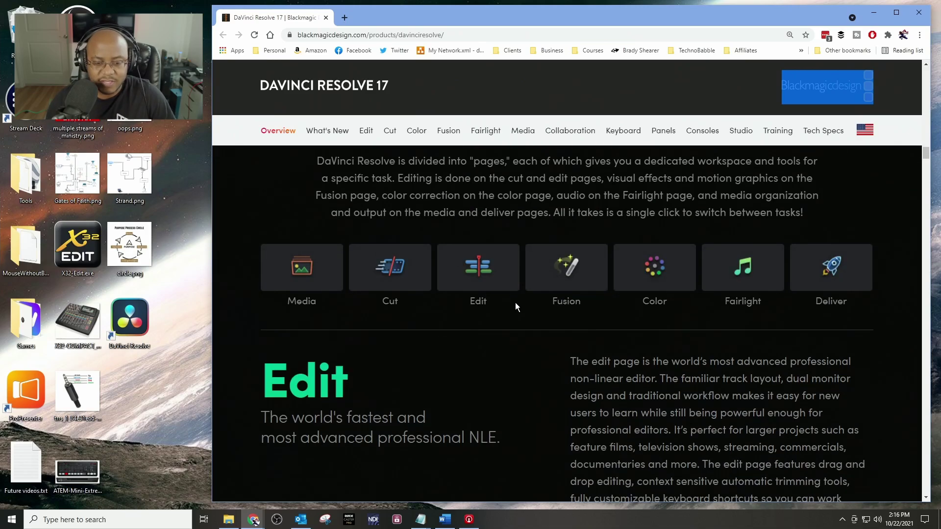
Scroll through the Cut, Color, Fusion and Fairlight sections down to Media and Delivery.
{"action": "scroll", "coordinate": [516, 303], "scroll_direction": "down", "scroll_amount": 8}
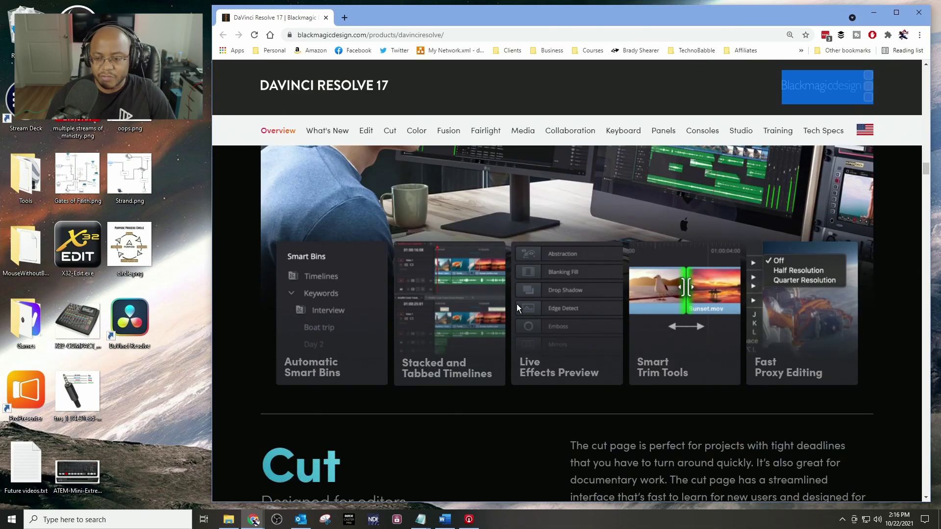
{"action": "scroll", "coordinate": [517, 308], "scroll_direction": "down", "scroll_amount": 8}
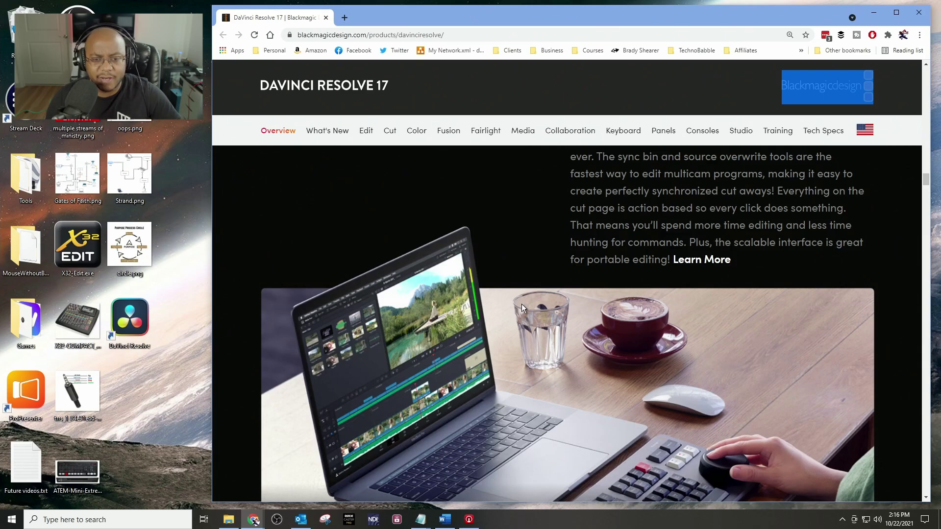
{"action": "scroll", "coordinate": [524, 303], "scroll_direction": "down", "scroll_amount": 4}
{"action": "scroll", "coordinate": [525, 303], "scroll_direction": "down", "scroll_amount": 4}
{"action": "scroll", "coordinate": [525, 303], "scroll_direction": "up", "scroll_amount": 4}
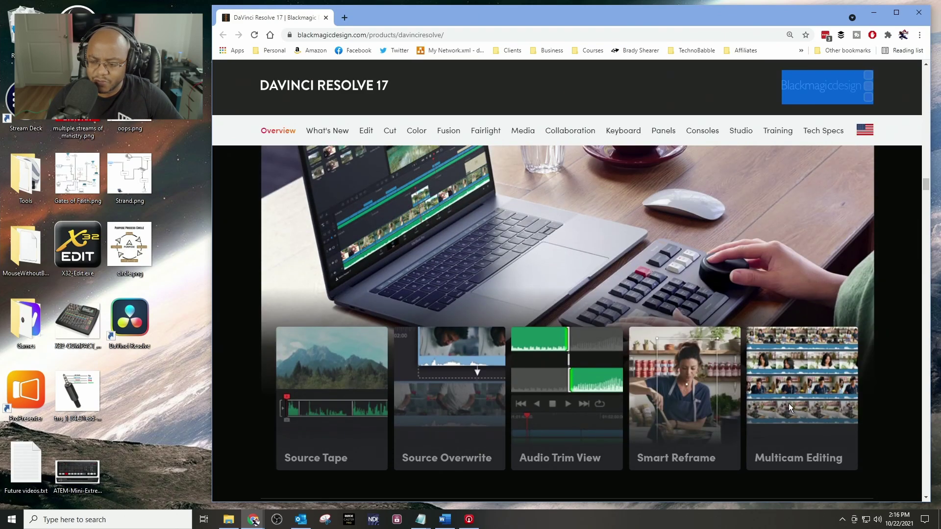
{"action": "scroll", "coordinate": [784, 376], "scroll_direction": "up", "scroll_amount": 4}
{"action": "scroll", "coordinate": [784, 375], "scroll_direction": "up", "scroll_amount": 4}
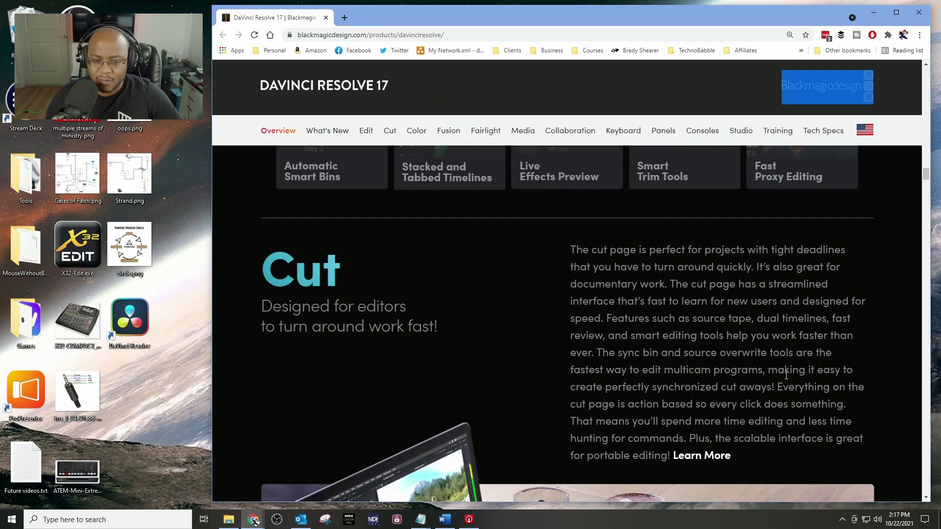
{"action": "scroll", "coordinate": [788, 376], "scroll_direction": "down", "scroll_amount": 4}
{"action": "scroll", "coordinate": [784, 379], "scroll_direction": "down", "scroll_amount": 4}
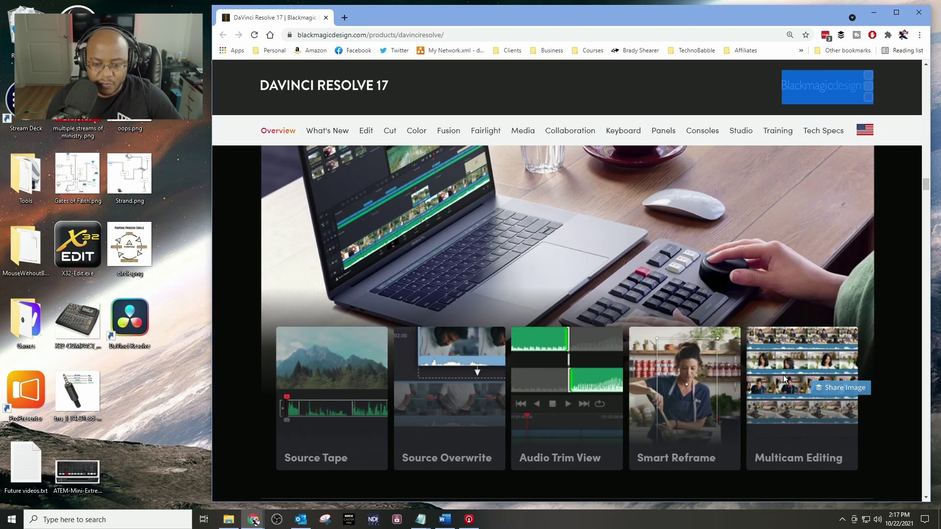
{"action": "scroll", "coordinate": [783, 381], "scroll_direction": "down", "scroll_amount": 4}
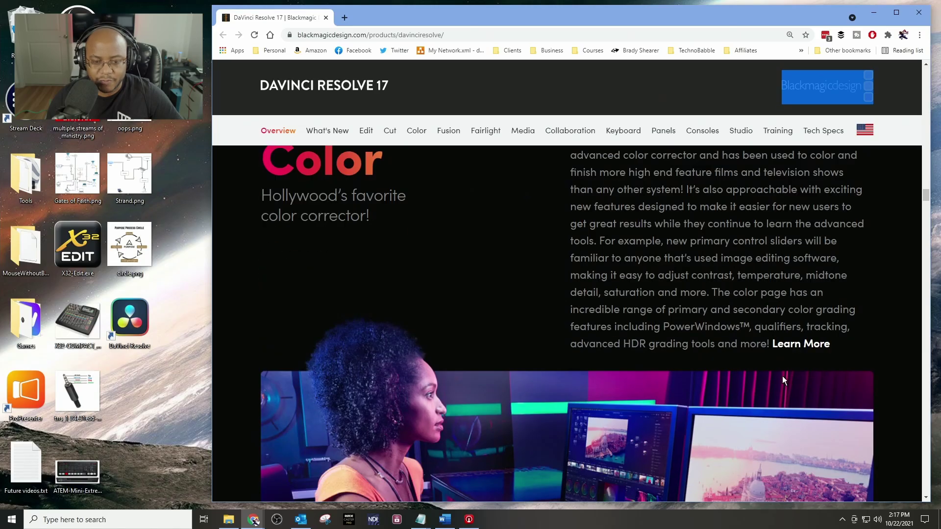
{"action": "scroll", "coordinate": [783, 380], "scroll_direction": "down", "scroll_amount": 4}
{"action": "scroll", "coordinate": [783, 380], "scroll_direction": "down", "scroll_amount": 4}
{"action": "scroll", "coordinate": [783, 381], "scroll_direction": "down", "scroll_amount": 4}
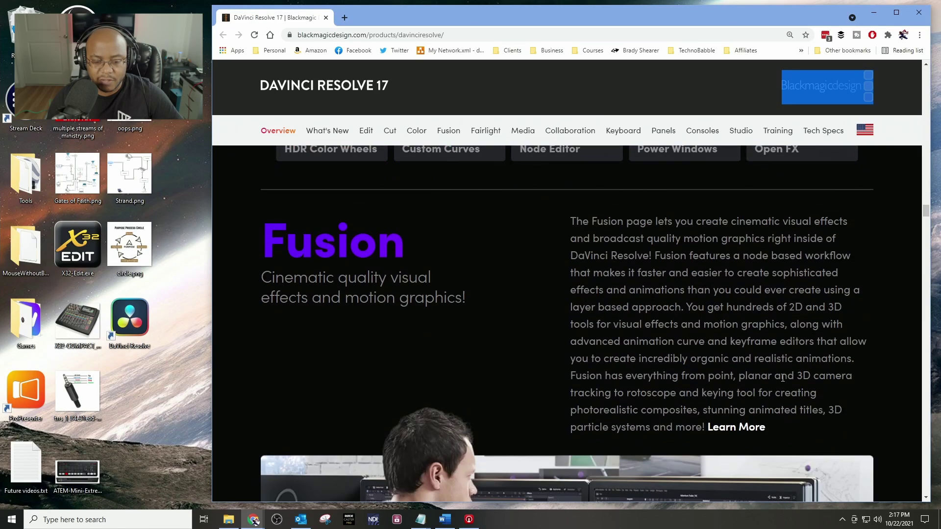
{"action": "scroll", "coordinate": [782, 378], "scroll_direction": "down", "scroll_amount": 4}
{"action": "scroll", "coordinate": [782, 380], "scroll_direction": "down", "scroll_amount": 4}
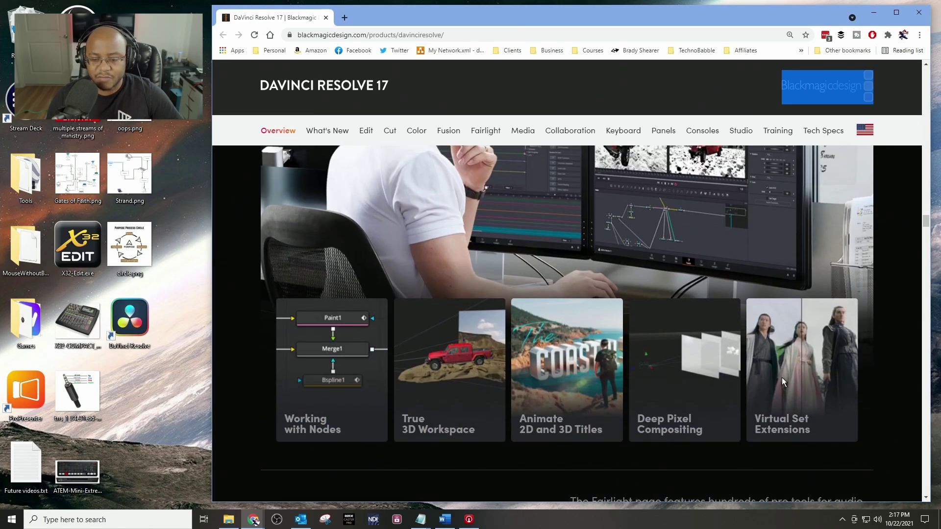
{"action": "scroll", "coordinate": [595, 366], "scroll_direction": "down", "scroll_amount": 4}
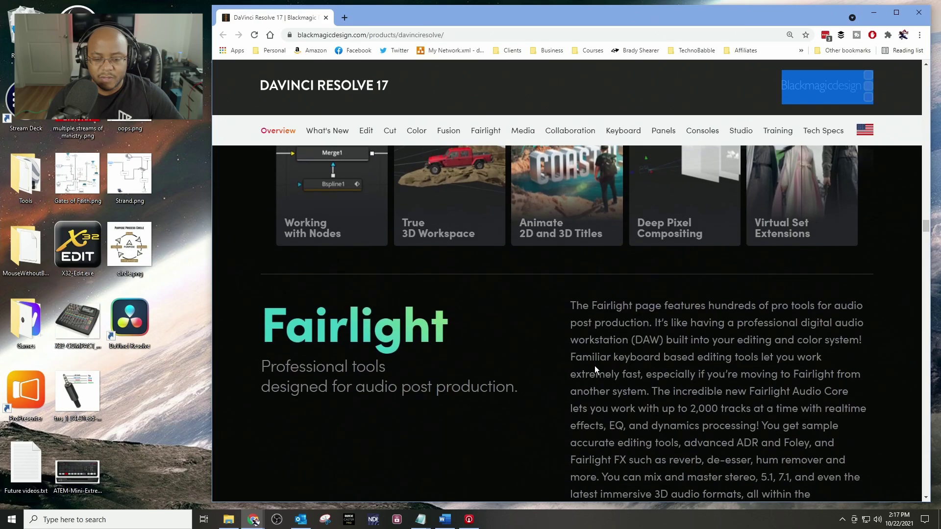
{"action": "scroll", "coordinate": [595, 364], "scroll_direction": "down", "scroll_amount": 4}
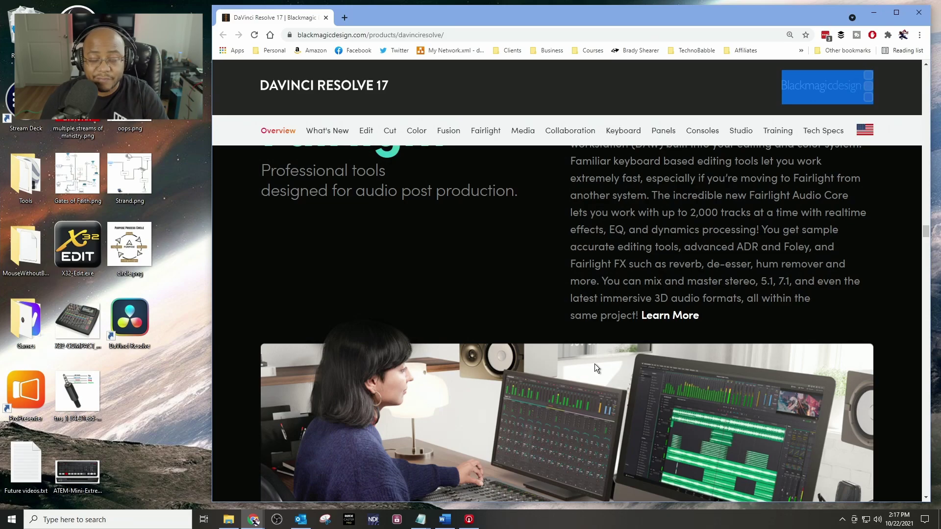
{"action": "scroll", "coordinate": [578, 365], "scroll_direction": "down", "scroll_amount": 4}
{"action": "scroll", "coordinate": [578, 365], "scroll_direction": "down", "scroll_amount": 4}
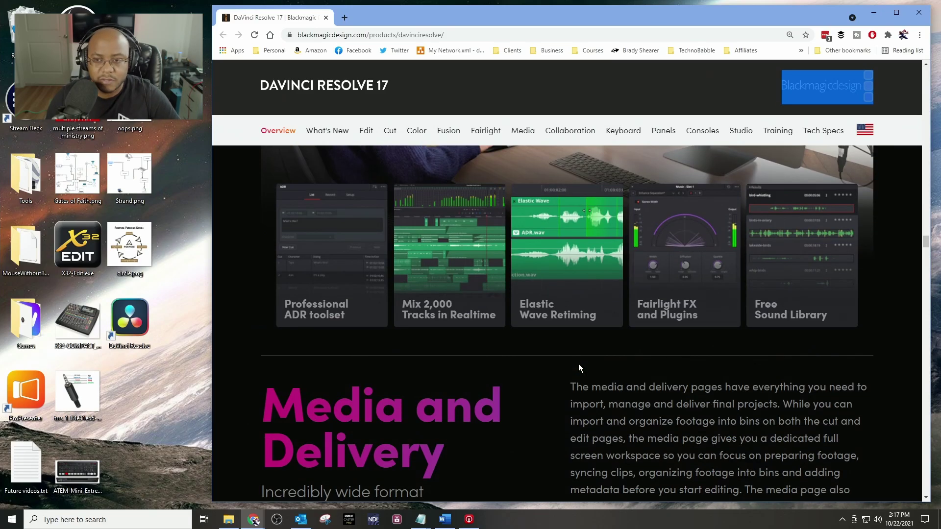
{"action": "scroll", "coordinate": [579, 363], "scroll_direction": "down", "scroll_amount": 3}
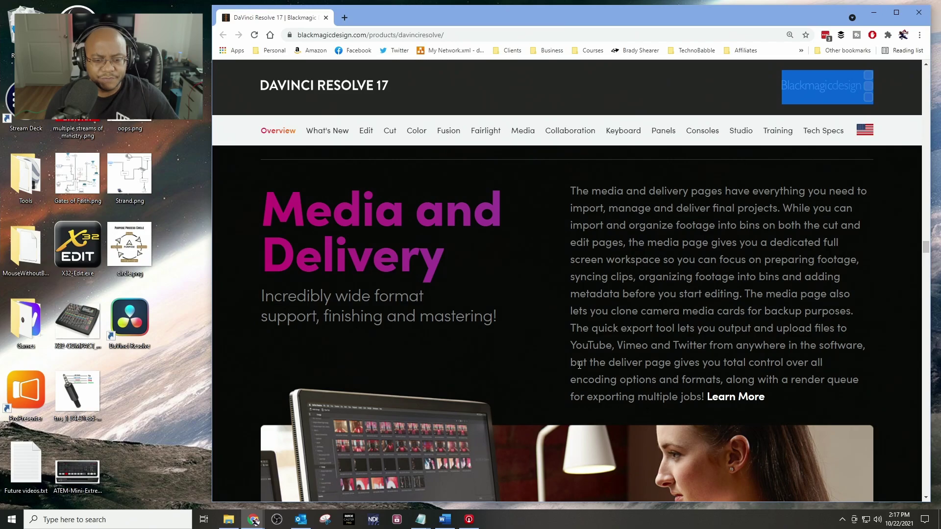
Scroll past Resolve FX to the DaVinci Neural Engine's People face-recognition panel.
{"action": "scroll", "coordinate": [580, 365], "scroll_direction": "down", "scroll_amount": 6}
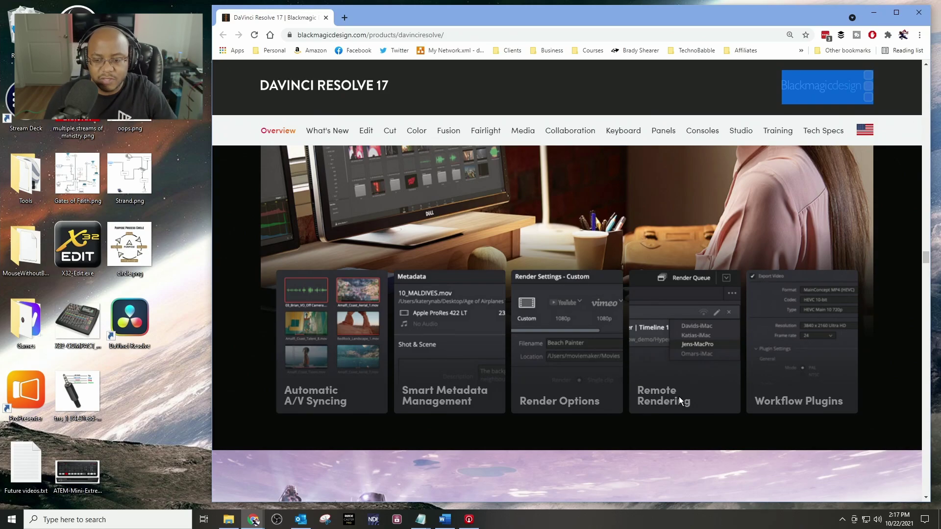
{"action": "scroll", "coordinate": [654, 352], "scroll_direction": "down", "scroll_amount": 4}
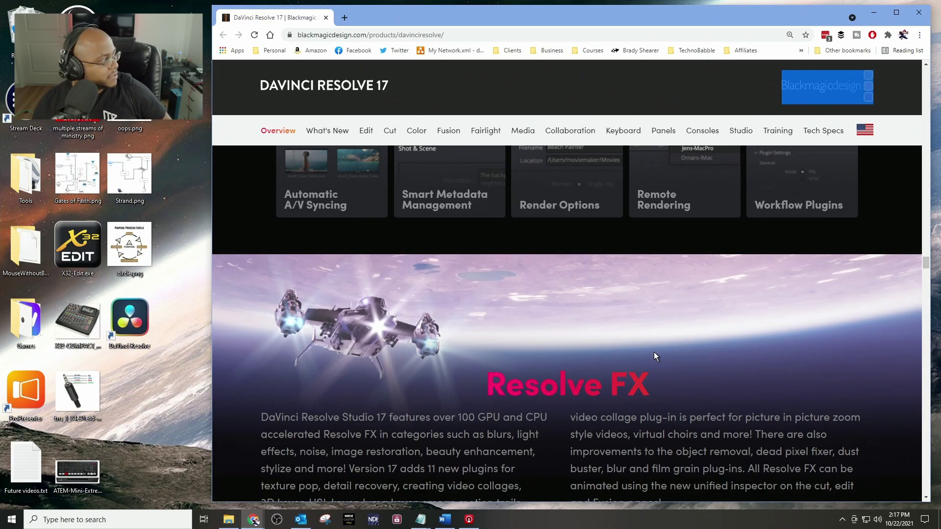
{"action": "scroll", "coordinate": [654, 356], "scroll_direction": "down", "scroll_amount": 4}
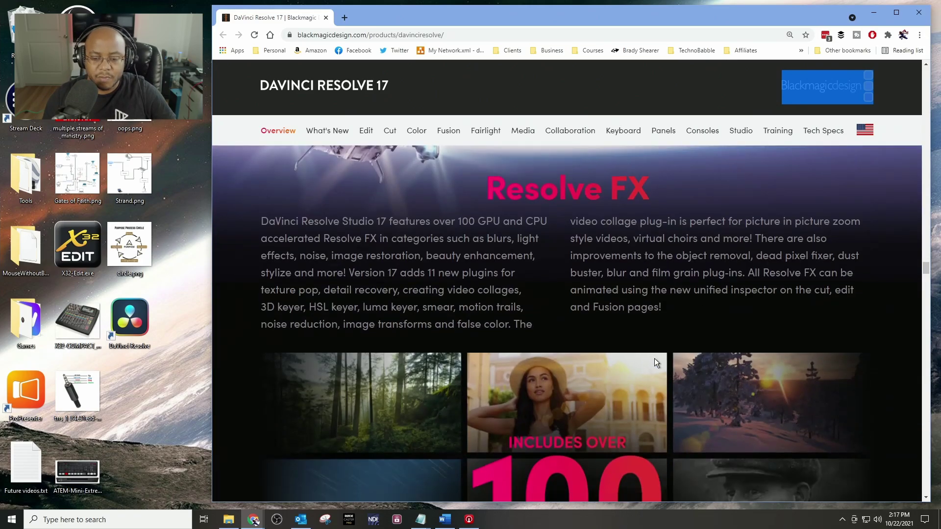
{"action": "scroll", "coordinate": [654, 362], "scroll_direction": "down", "scroll_amount": 4}
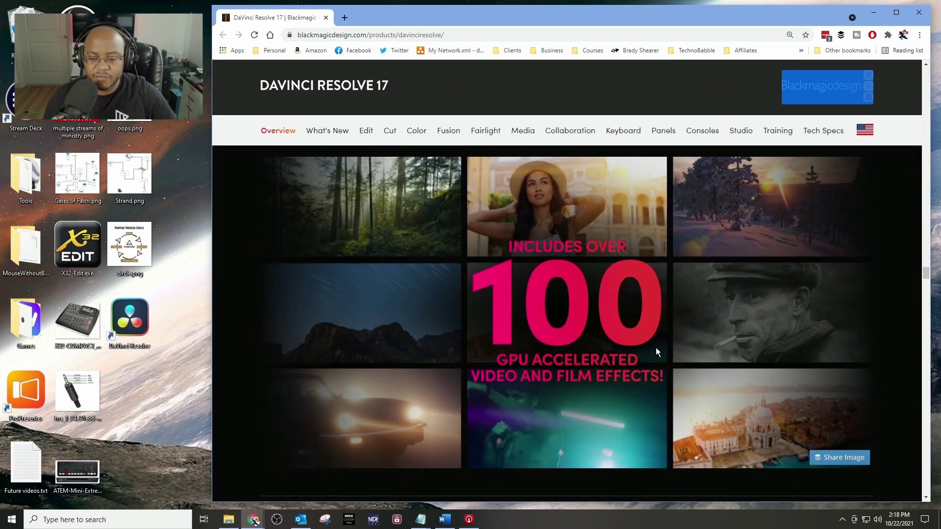
{"action": "scroll", "coordinate": [656, 349], "scroll_direction": "down", "scroll_amount": 6}
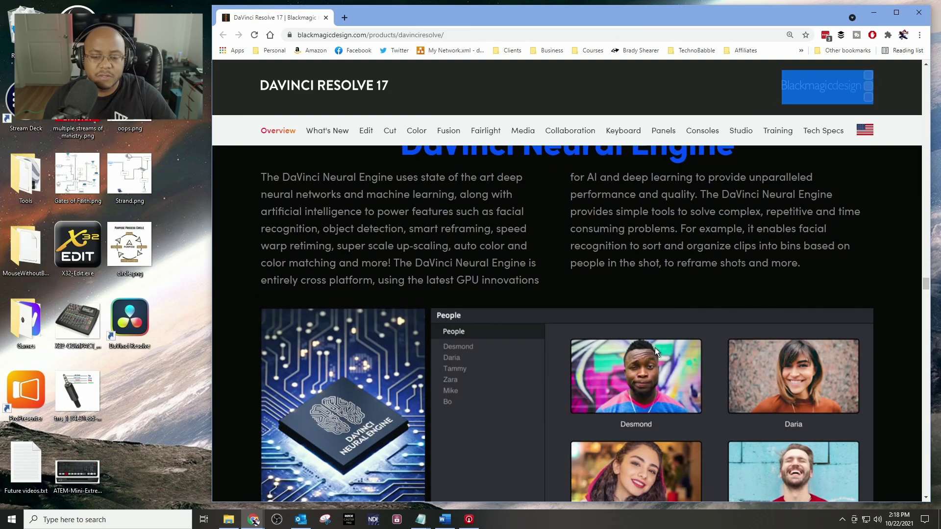
{"action": "scroll", "coordinate": [655, 346], "scroll_direction": "up", "scroll_amount": 4}
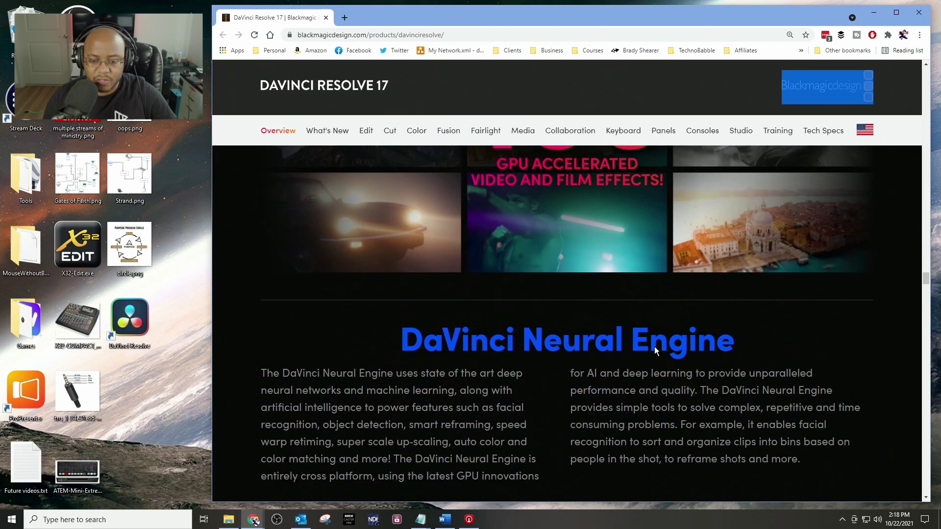
{"action": "scroll", "coordinate": [655, 346], "scroll_direction": "down", "scroll_amount": 4}
{"action": "scroll", "coordinate": [654, 346], "scroll_direction": "down", "scroll_amount": 4}
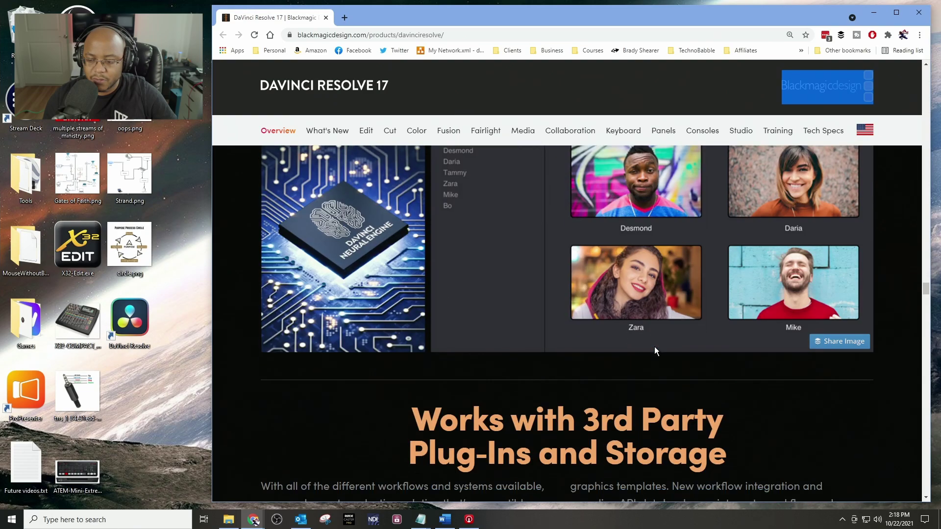
{"action": "scroll", "coordinate": [654, 351], "scroll_direction": "up", "scroll_amount": 4}
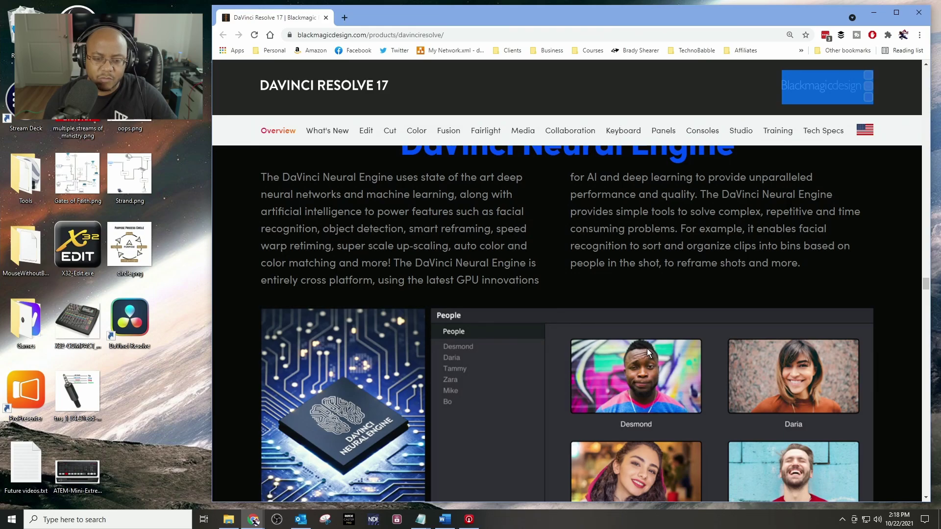
Scroll past plug-ins, collaboration, keyboards, panels and consoles toward the Download DaVinci Resolve Free! section.
{"action": "scroll", "coordinate": [647, 348], "scroll_direction": "down", "scroll_amount": 5}
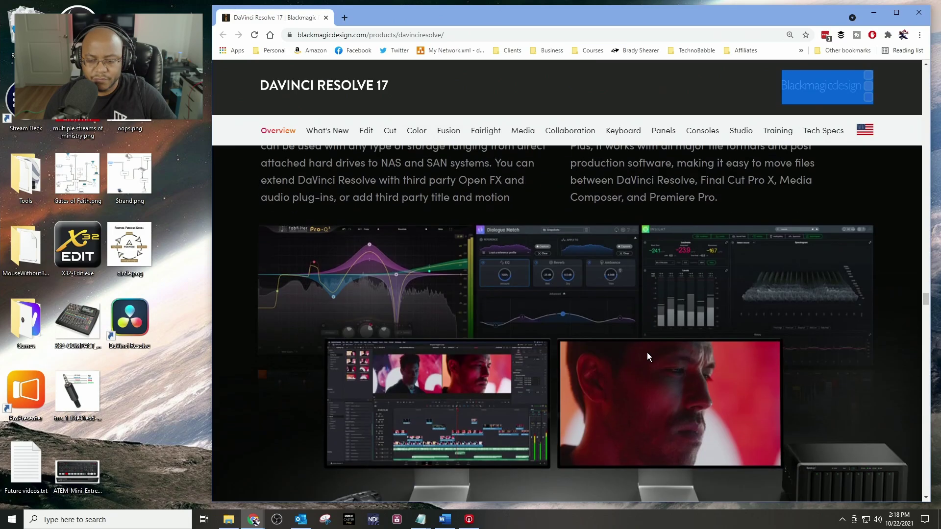
{"action": "scroll", "coordinate": [647, 352], "scroll_direction": "up", "scroll_amount": 4}
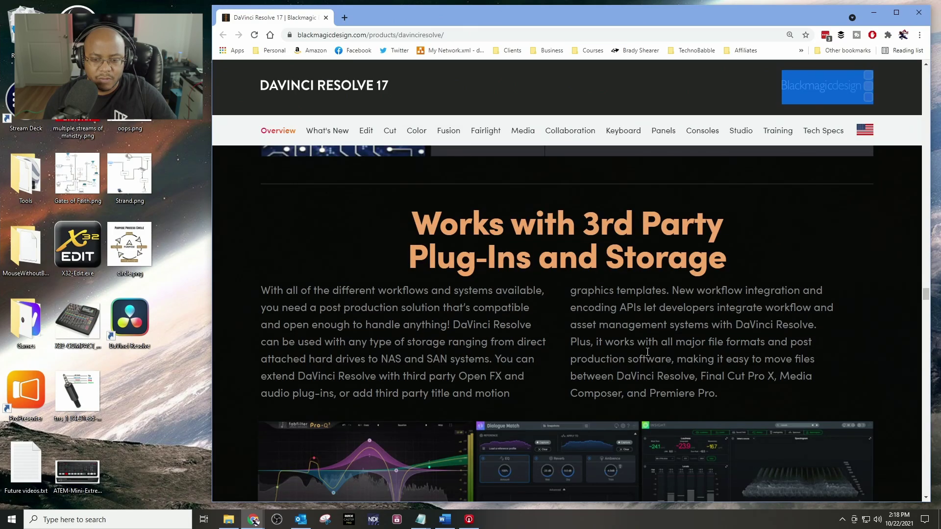
{"action": "scroll", "coordinate": [648, 352], "scroll_direction": "down", "scroll_amount": 4}
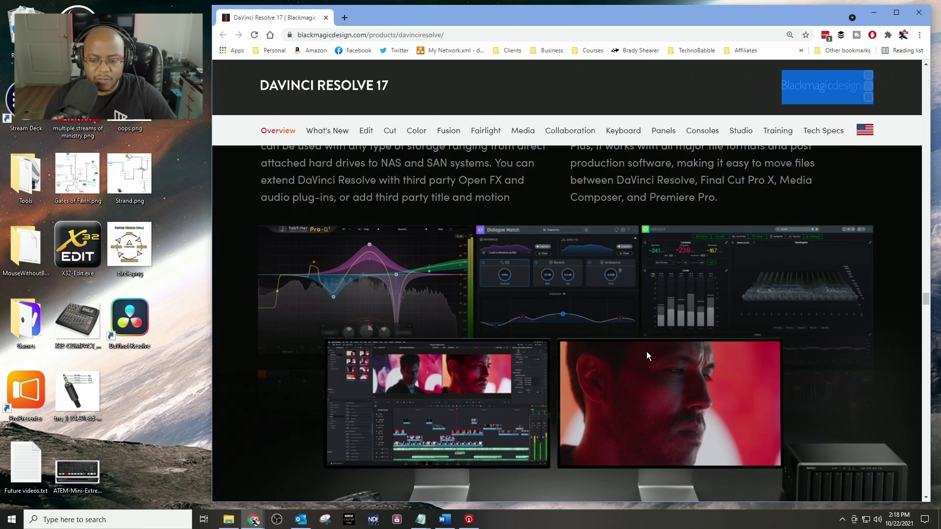
{"action": "scroll", "coordinate": [647, 352], "scroll_direction": "down", "scroll_amount": 4}
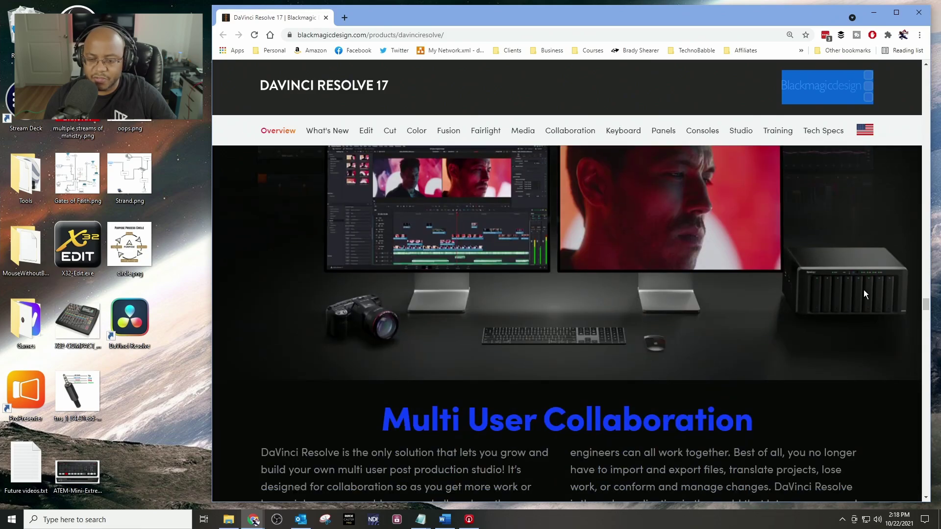
{"action": "scroll", "coordinate": [790, 366], "scroll_direction": "down", "scroll_amount": 4}
{"action": "scroll", "coordinate": [790, 366], "scroll_direction": "down", "scroll_amount": 5}
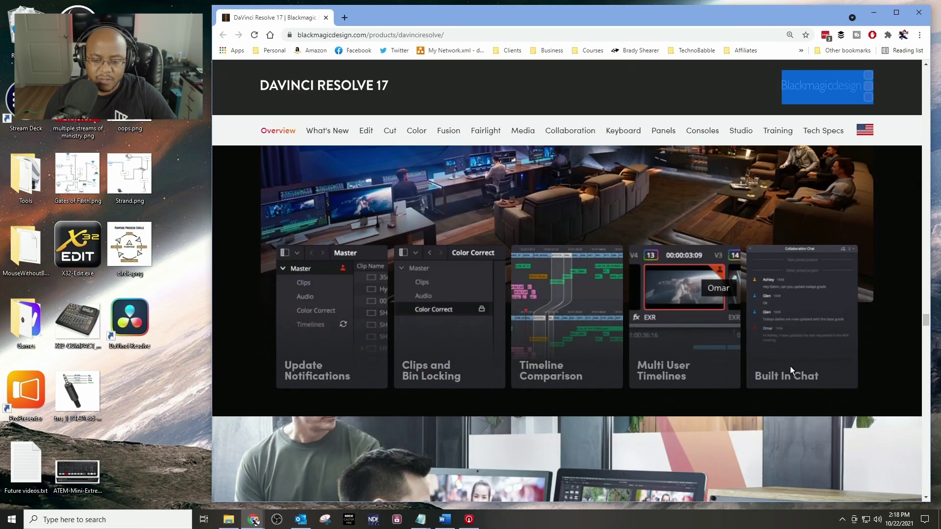
{"action": "scroll", "coordinate": [790, 366], "scroll_direction": "down", "scroll_amount": 10}
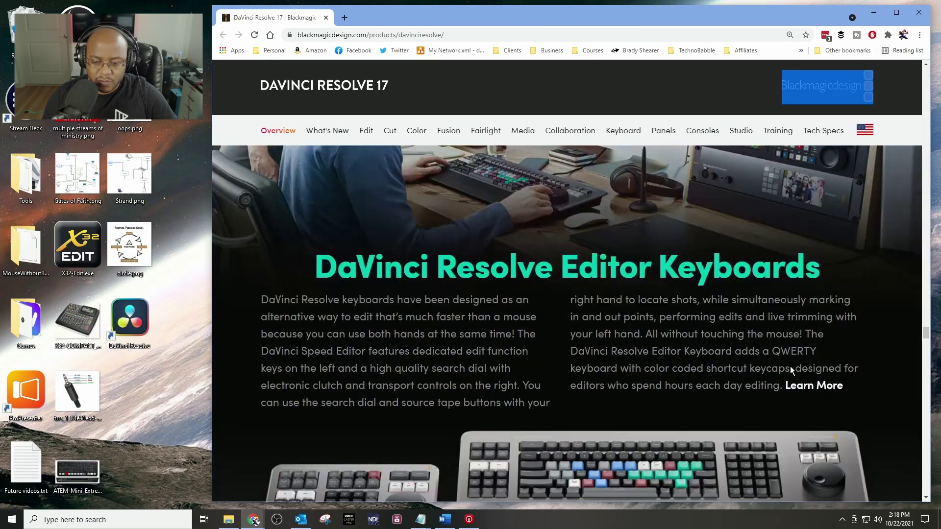
{"action": "scroll", "coordinate": [790, 366], "scroll_direction": "down", "scroll_amount": 10}
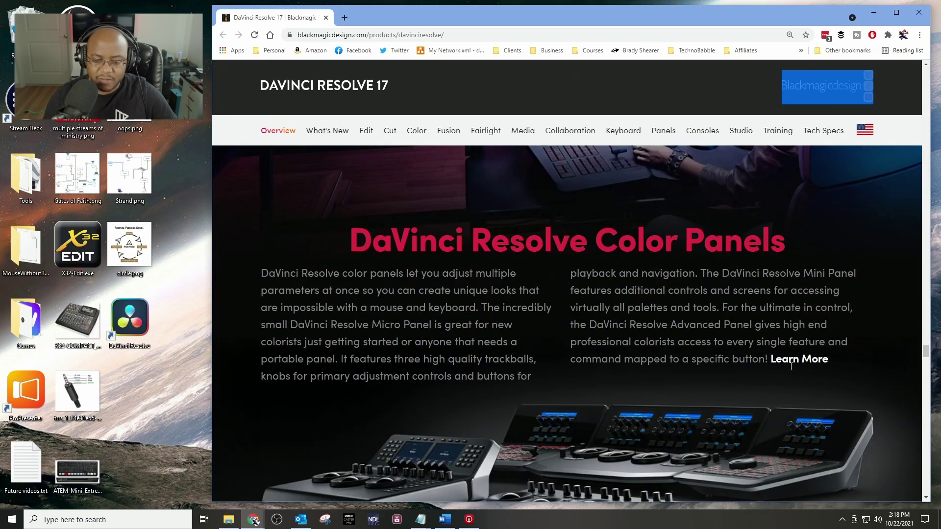
{"action": "scroll", "coordinate": [790, 366], "scroll_direction": "down", "scroll_amount": 5}
{"action": "scroll", "coordinate": [790, 369], "scroll_direction": "down", "scroll_amount": 5}
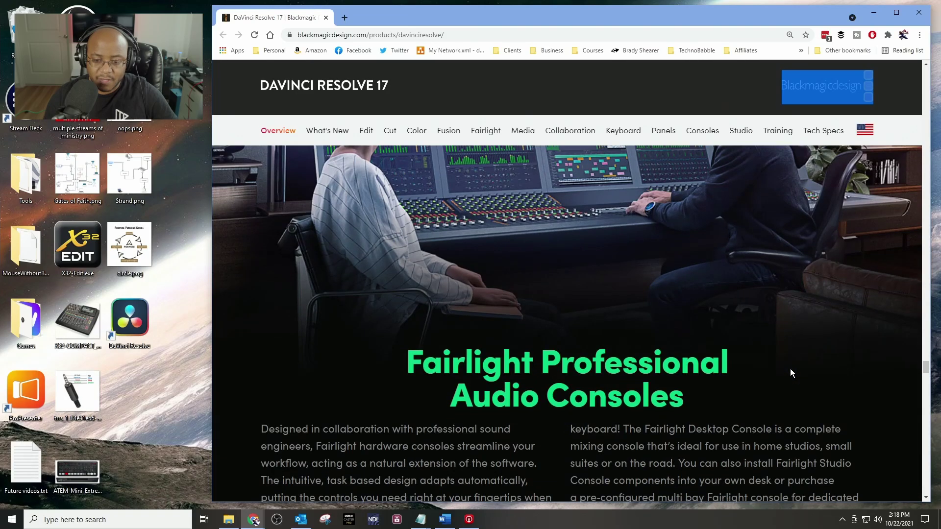
{"action": "scroll", "coordinate": [790, 369], "scroll_direction": "down", "scroll_amount": 8}
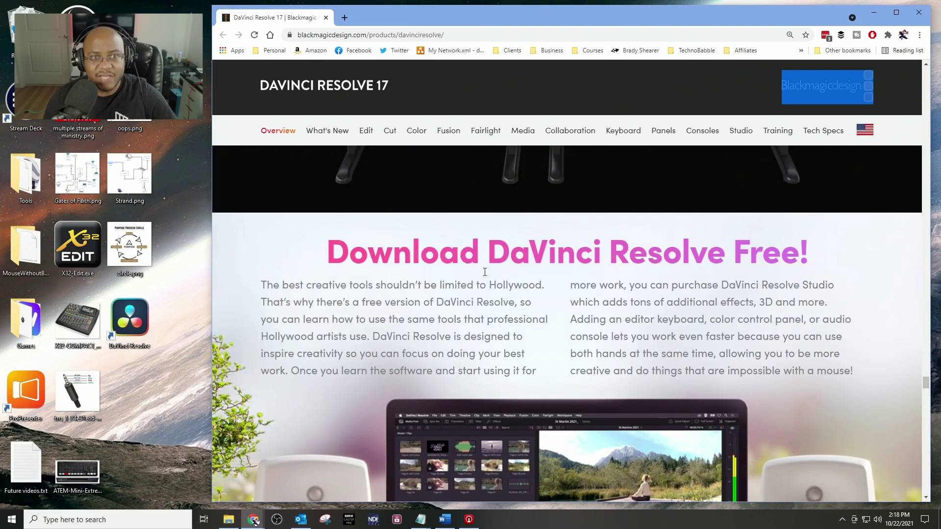
{"action": "scroll", "coordinate": [539, 287], "scroll_direction": "down", "scroll_amount": 4}
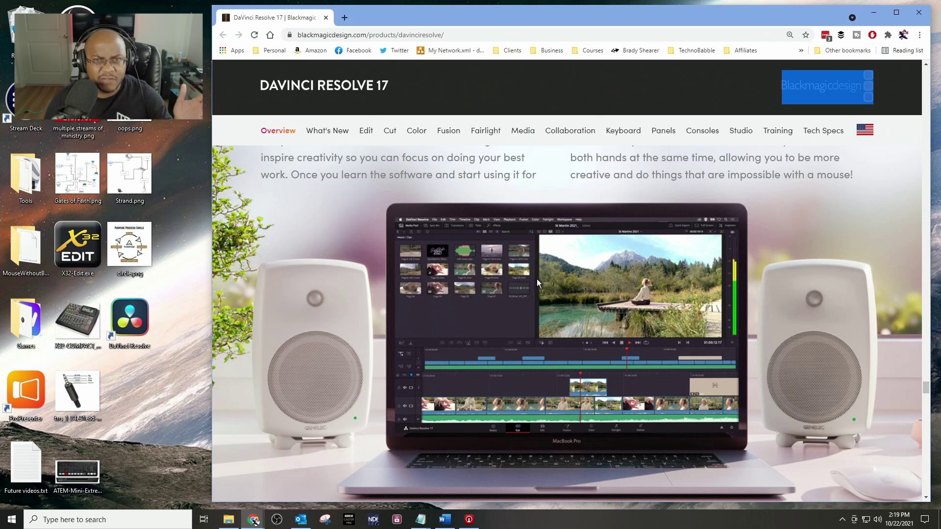
Scroll to the Two Great Versions pricing cards, then close the Chrome window.
{"action": "scroll", "coordinate": [536, 278], "scroll_direction": "down", "scroll_amount": 4}
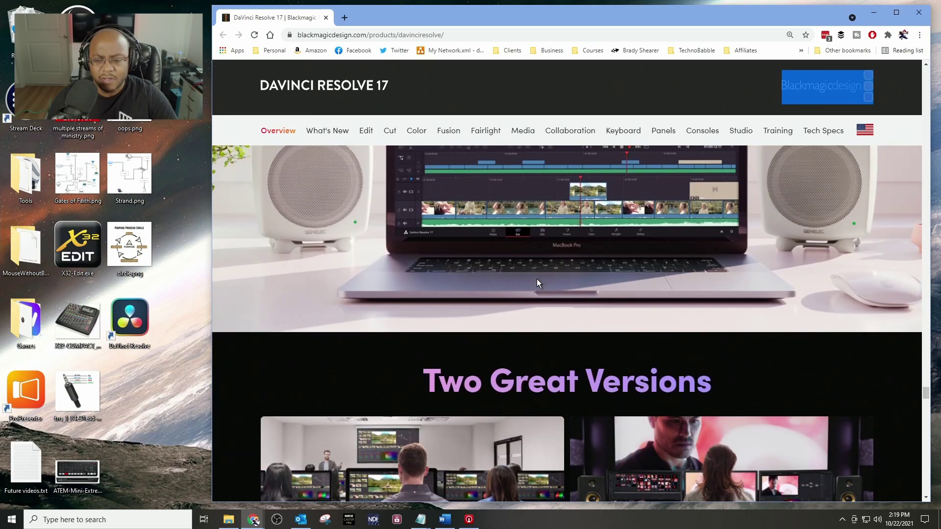
{"action": "scroll", "coordinate": [537, 278], "scroll_direction": "down", "scroll_amount": 4}
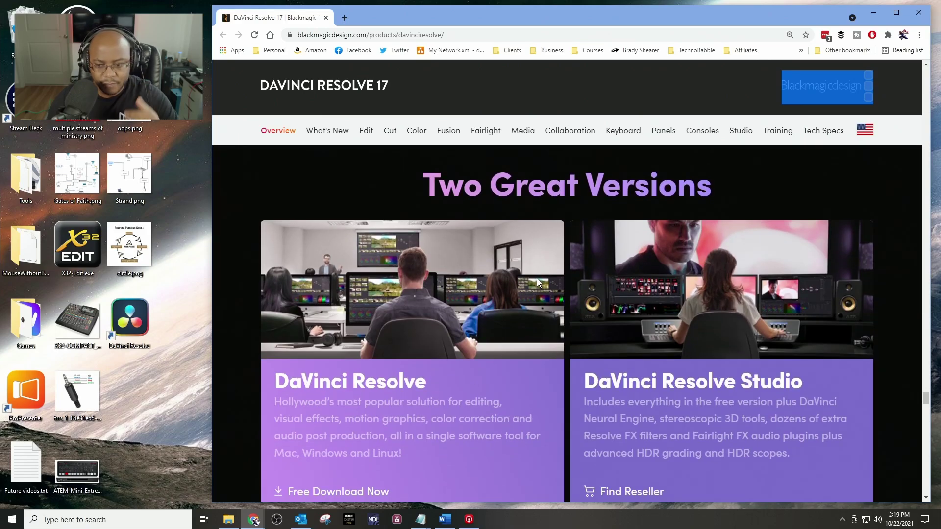
{"action": "scroll", "coordinate": [537, 278], "scroll_direction": "down", "scroll_amount": 4}
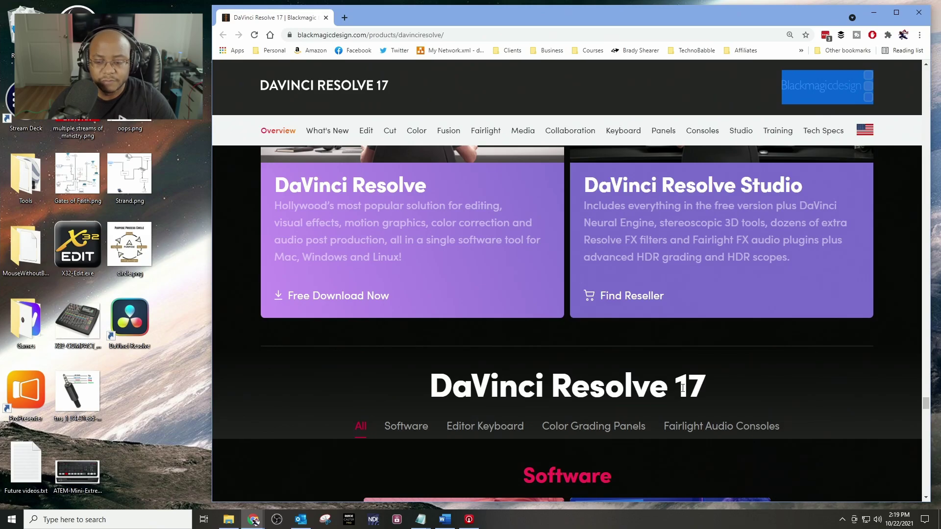
{"action": "scroll", "coordinate": [682, 388], "scroll_direction": "down", "scroll_amount": 4}
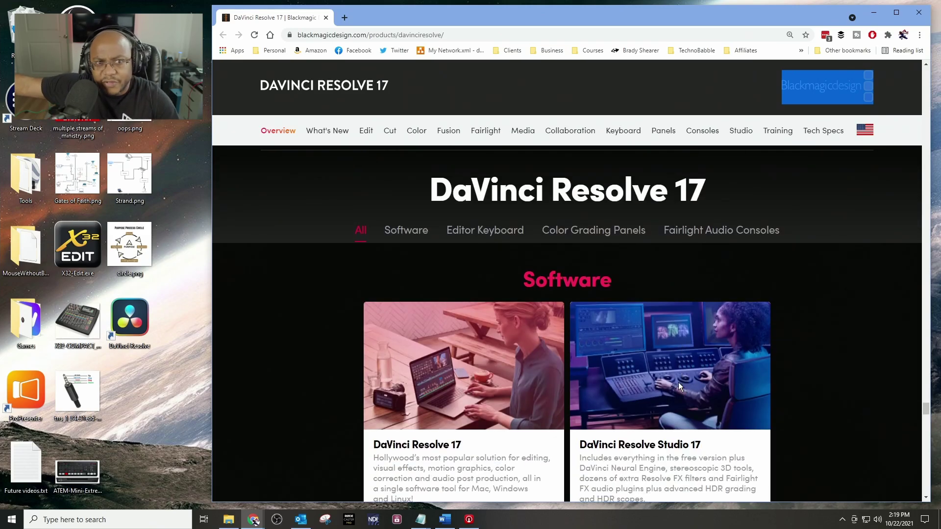
{"action": "scroll", "coordinate": [665, 325], "scroll_direction": "down", "scroll_amount": 4}
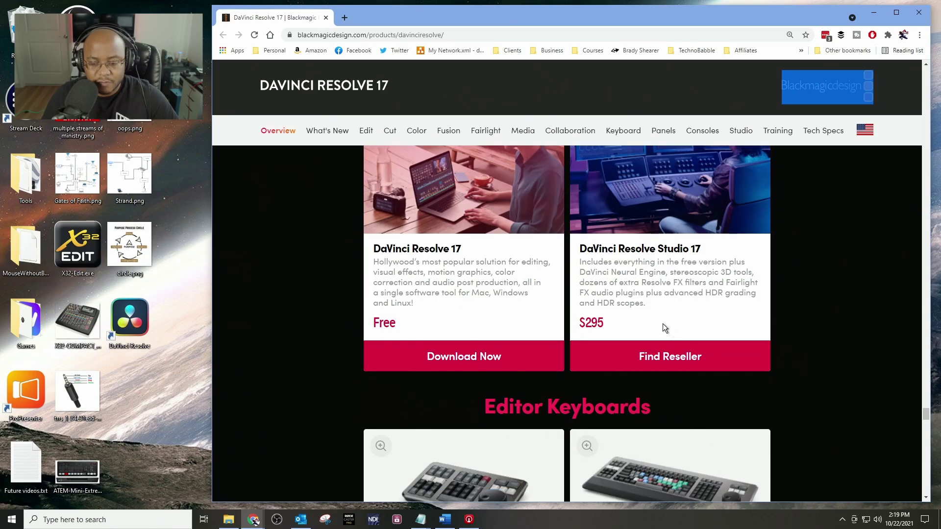
{"action": "scroll", "coordinate": [663, 324], "scroll_direction": "down", "scroll_amount": 4}
{"action": "scroll", "coordinate": [664, 324], "scroll_direction": "up", "scroll_amount": 4}
{"action": "scroll", "coordinate": [674, 322], "scroll_direction": "down", "scroll_amount": 1}
{"action": "scroll", "coordinate": [678, 323], "scroll_direction": "down", "scroll_amount": 12}
{"action": "scroll", "coordinate": [677, 322], "scroll_direction": "up", "scroll_amount": 16}
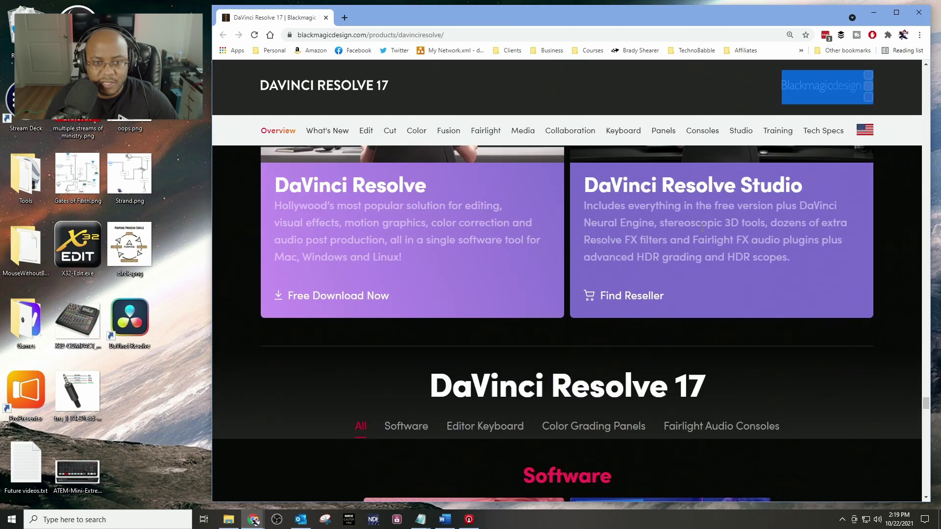
{"action": "left_click", "coordinate": [913, 19]}
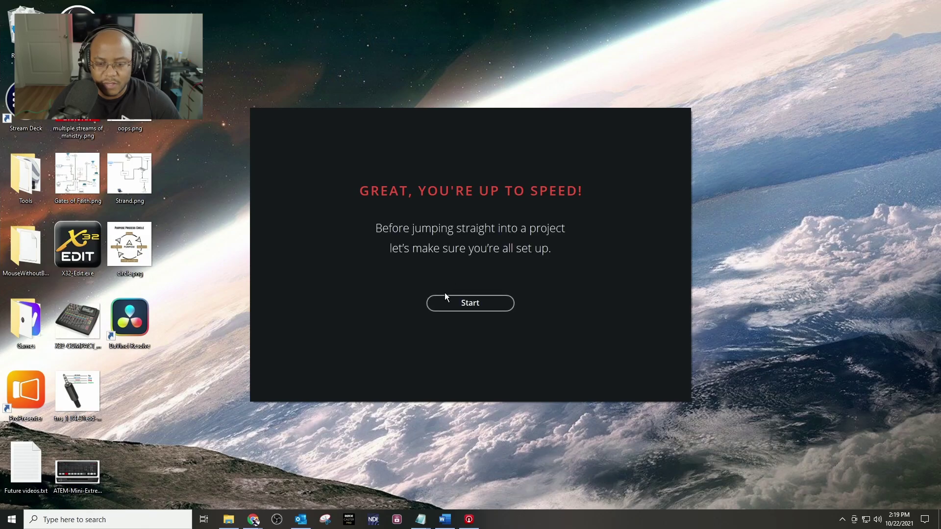
Finish the welcome setup and open the Ireland project from the Project Manager.
{"action": "left_click", "coordinate": [458, 303]}
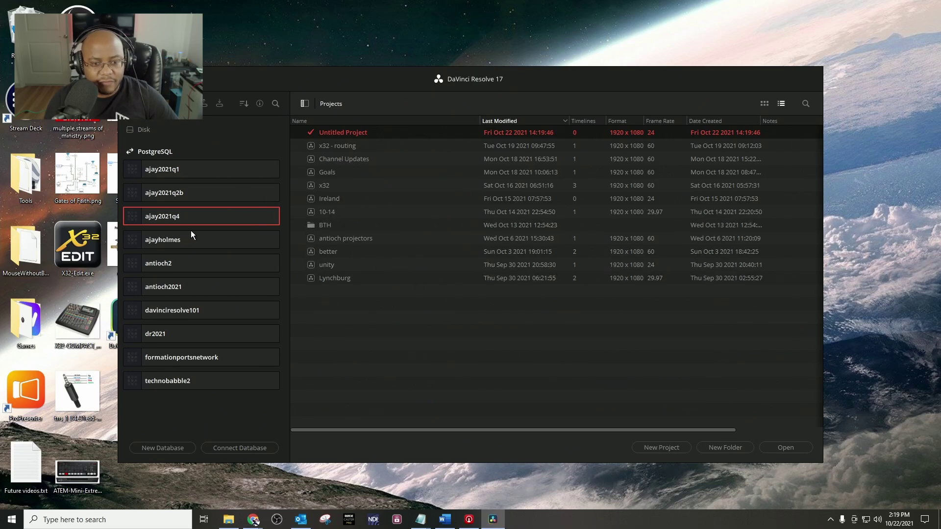
{"action": "double_click", "coordinate": [337, 198]}
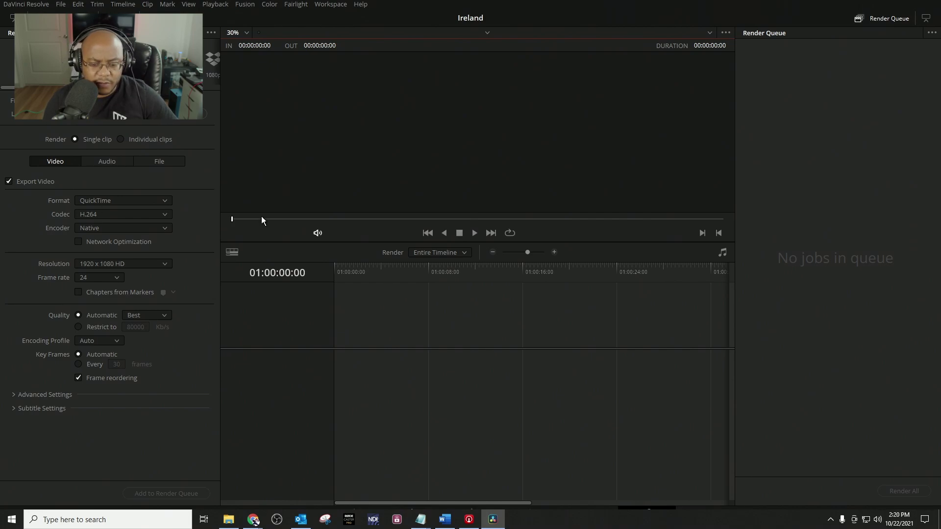
Hide the taskbar, set Workspace > Full Screen Window, and leave Chapters from Markers unchecked.
{"action": "right_click", "coordinate": [770, 519]}
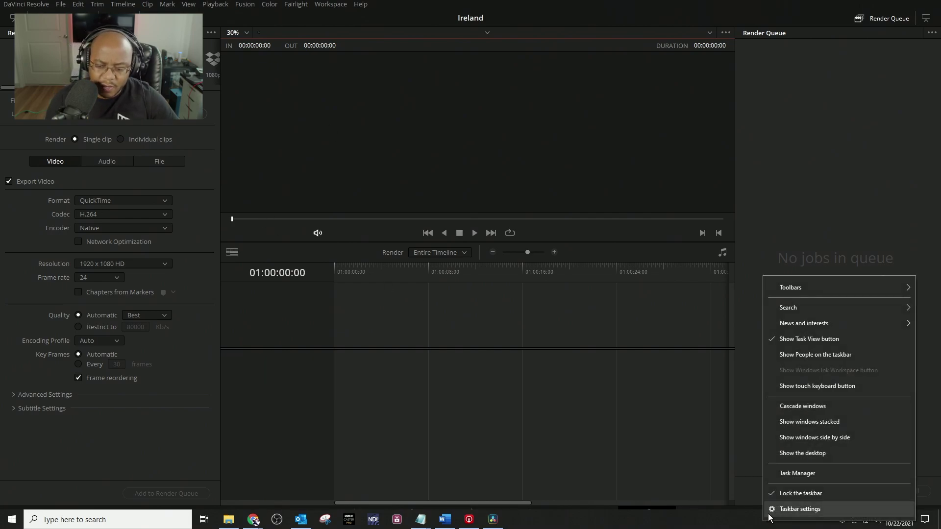
{"action": "left_click", "coordinate": [800, 510]}
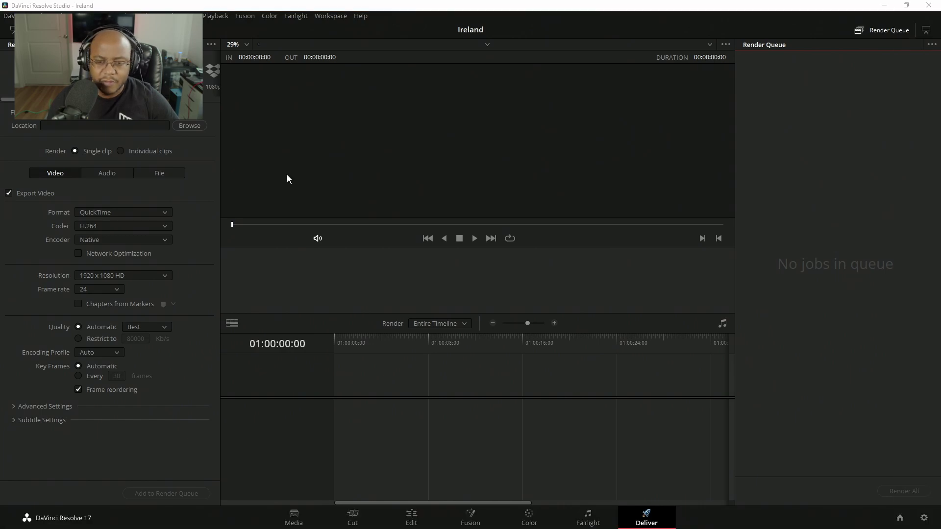
{"action": "left_click", "coordinate": [338, 15]}
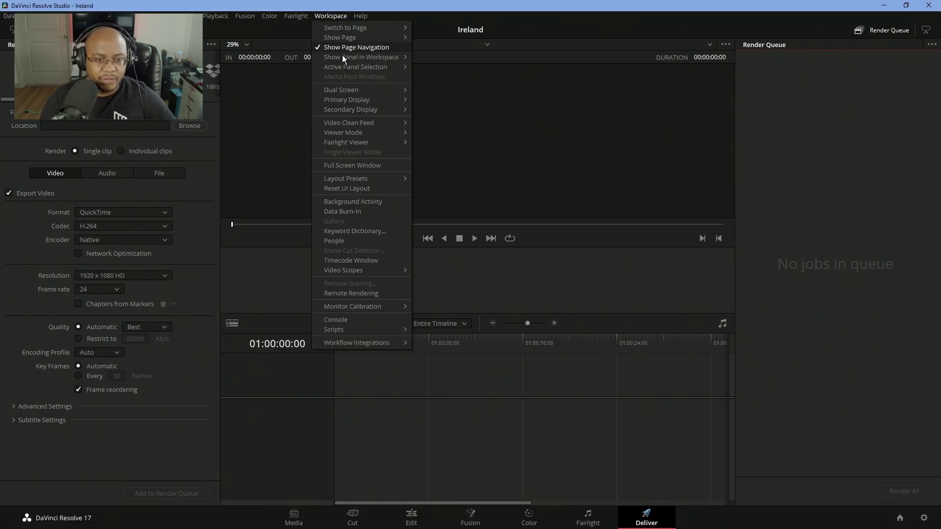
{"action": "left_click", "coordinate": [343, 166]}
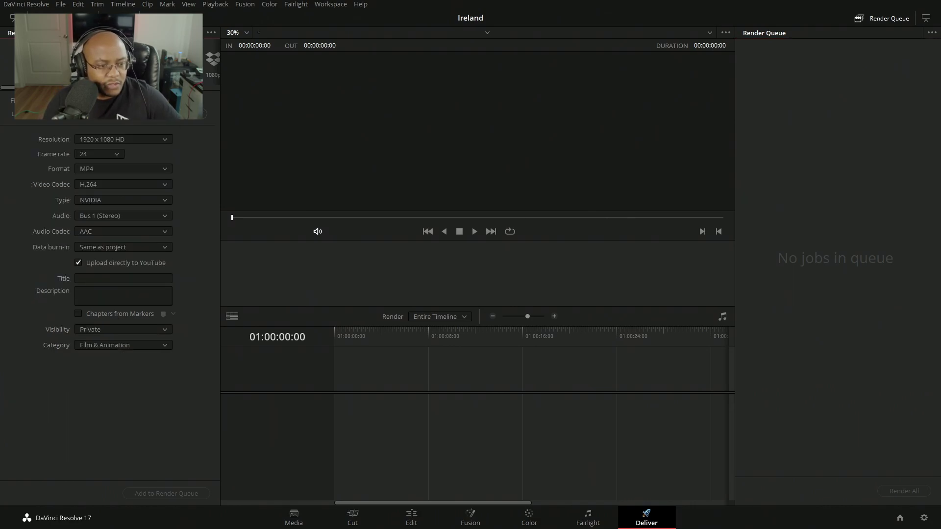
{"action": "left_click", "coordinate": [78, 316]}
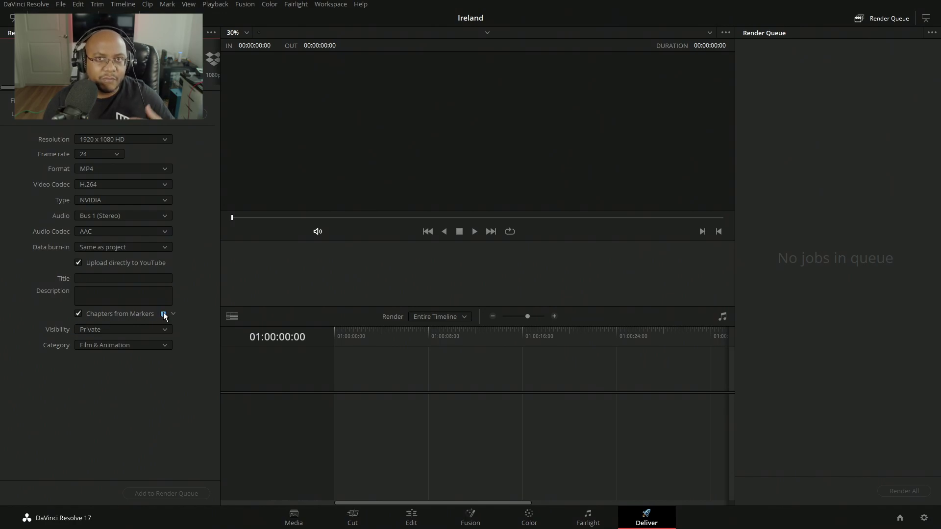
{"action": "left_click", "coordinate": [78, 314]}
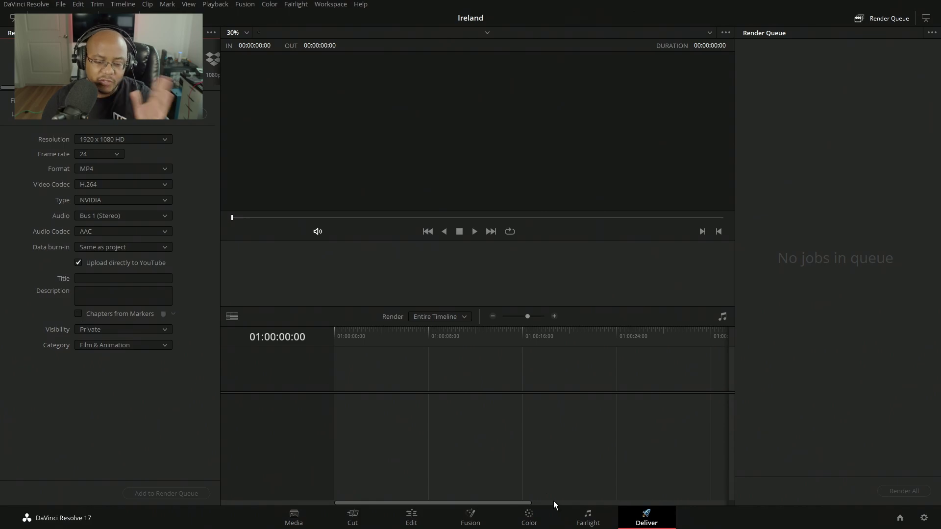
Switch to the Media page and turn off Workspace > Dual Screen.
{"action": "left_click", "coordinate": [294, 515]}
{"action": "left_click", "coordinate": [319, 5]}
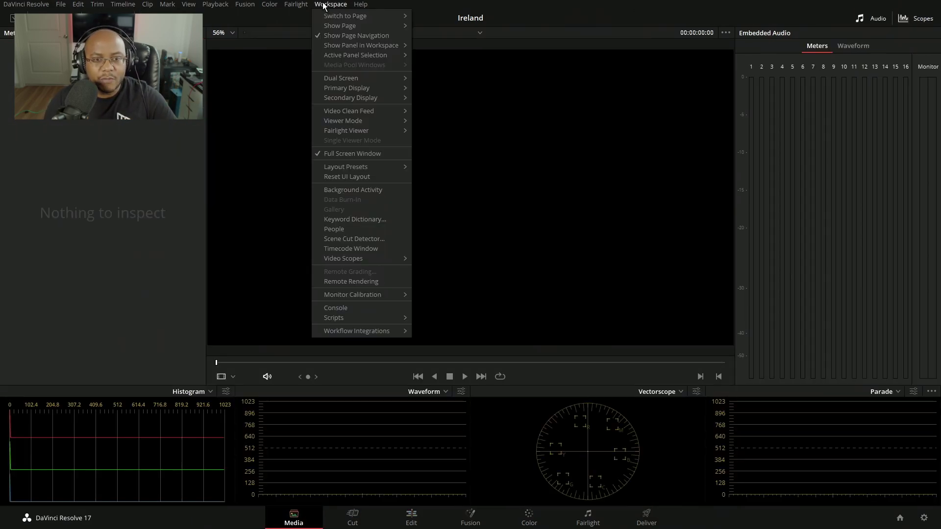
{"action": "mouse_move", "coordinate": [364, 78]}
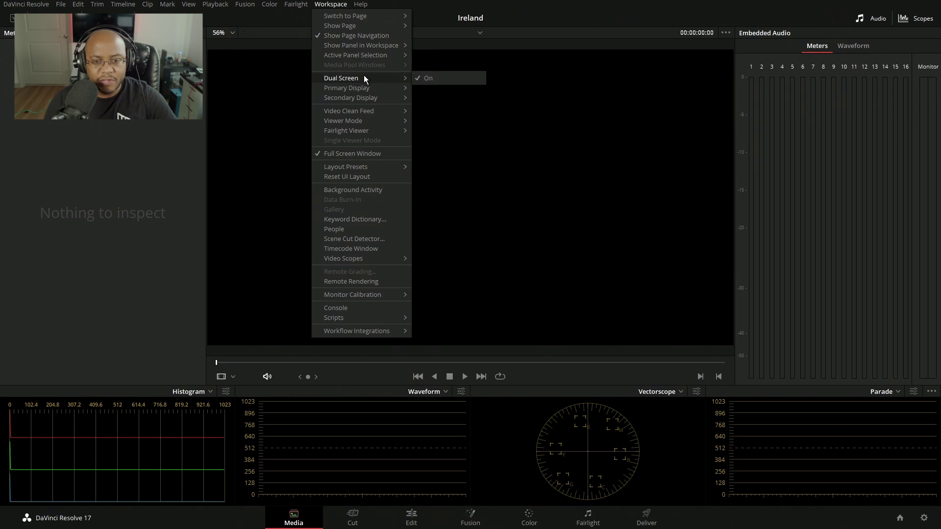
{"action": "left_click", "coordinate": [414, 77]}
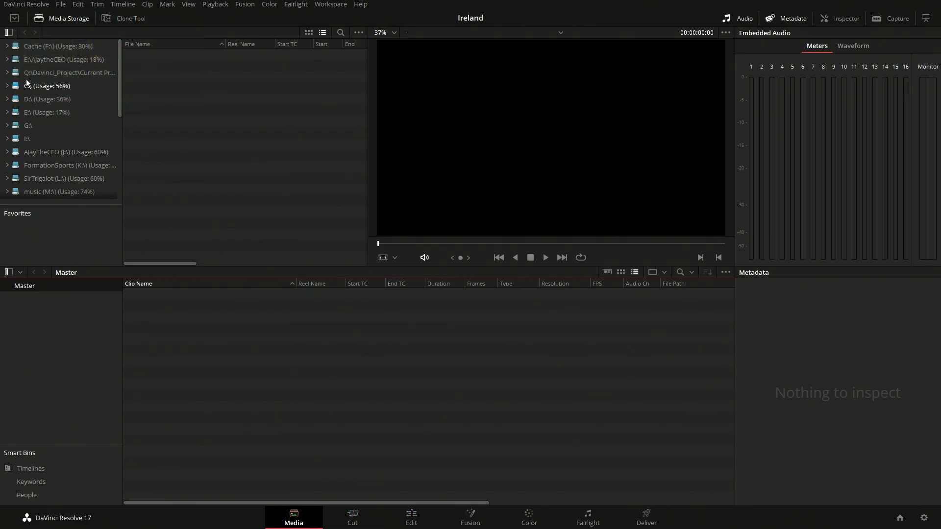
Browse to E:\ > Current Project > Ireland > Day 3 and preview clips C0950 down to C0944.
{"action": "left_click", "coordinate": [40, 115]}
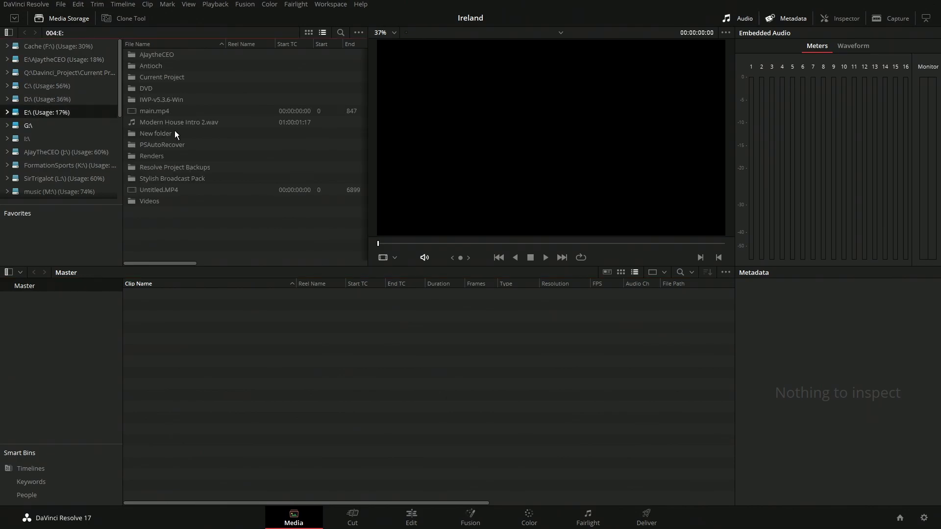
{"action": "double_click", "coordinate": [152, 74]}
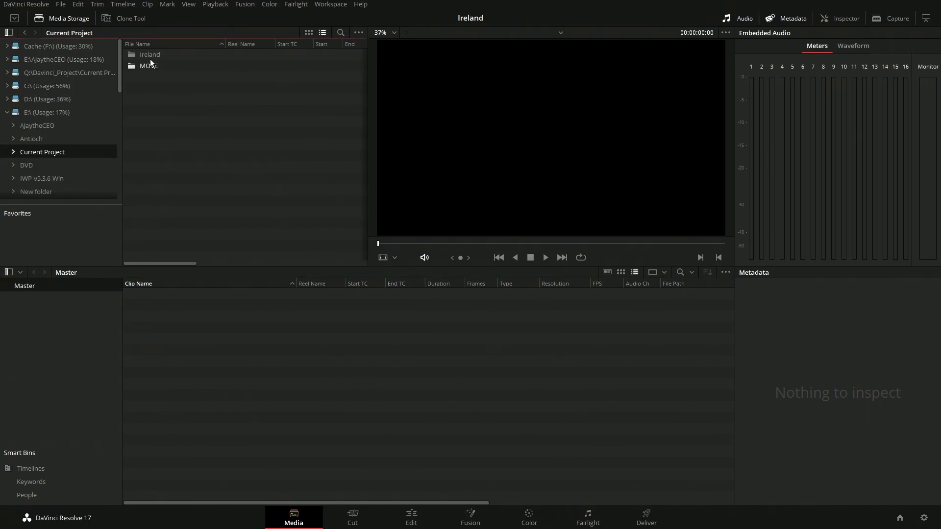
{"action": "double_click", "coordinate": [149, 56]}
{"action": "double_click", "coordinate": [146, 79]}
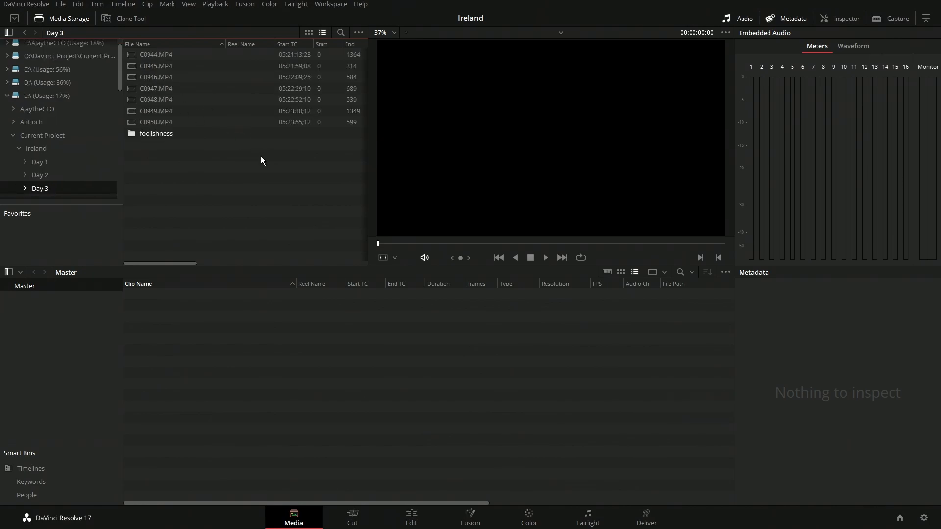
{"action": "left_click", "coordinate": [154, 123]}
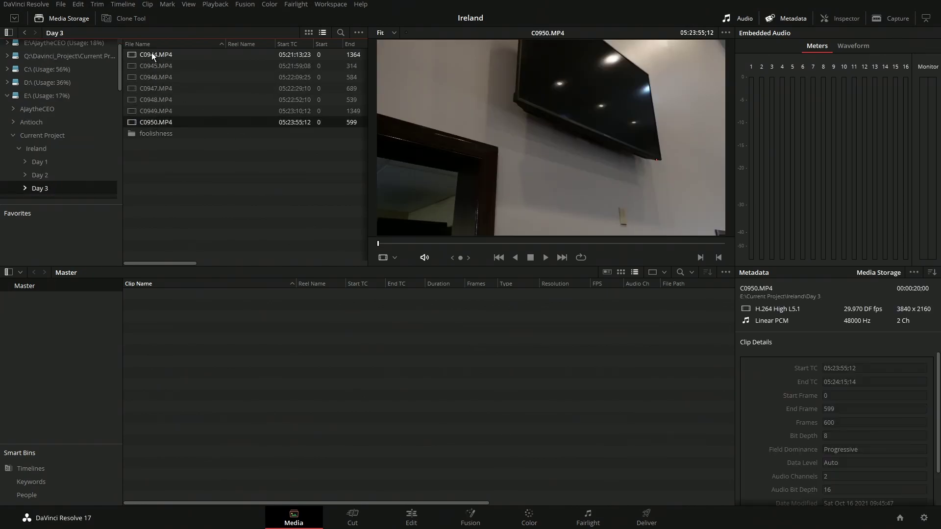
{"action": "left_click", "coordinate": [151, 108]}
{"action": "left_click", "coordinate": [156, 99]}
{"action": "left_click", "coordinate": [161, 89]}
{"action": "left_click", "coordinate": [161, 78]}
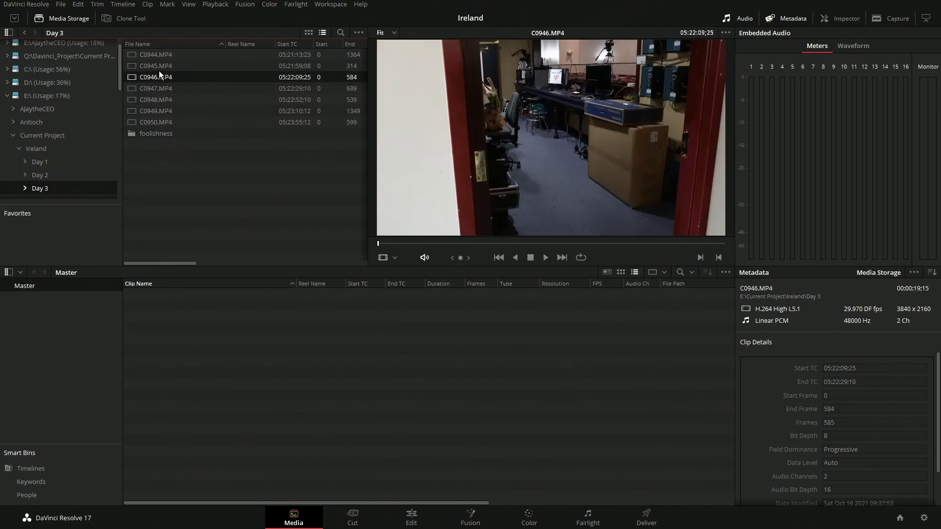
{"action": "left_click", "coordinate": [157, 67]}
{"action": "left_click", "coordinate": [158, 54]}
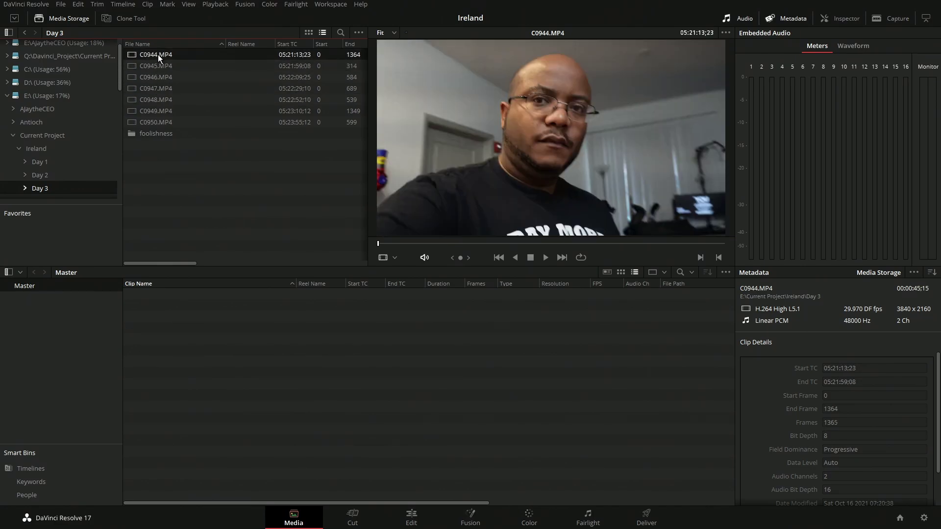
{"action": "left_click", "coordinate": [156, 66]}
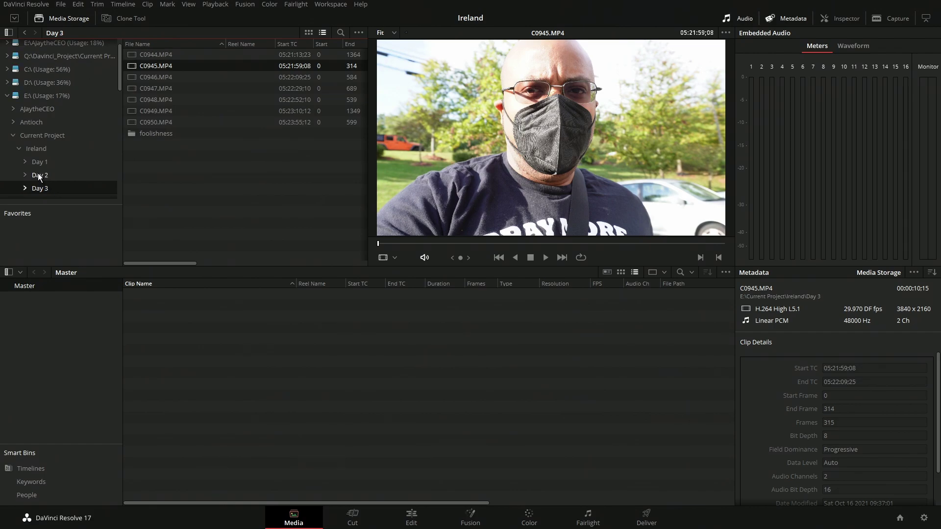
Show the Day 2 folder and preview clips C0915 through C0901 in turn.
{"action": "left_click", "coordinate": [38, 174]}
{"action": "left_click", "coordinate": [161, 211]}
{"action": "left_click", "coordinate": [159, 199]}
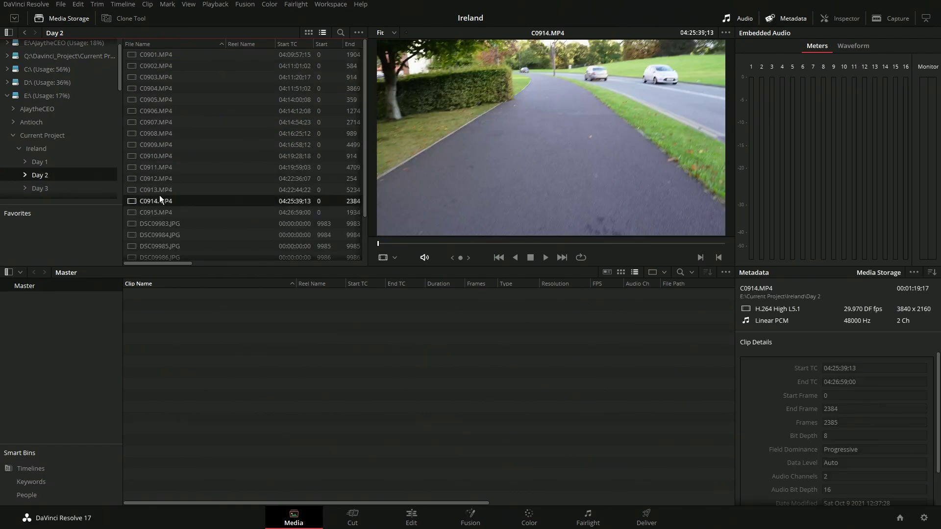
{"action": "left_click", "coordinate": [161, 189]}
{"action": "left_click", "coordinate": [162, 178]}
{"action": "left_click", "coordinate": [163, 167]}
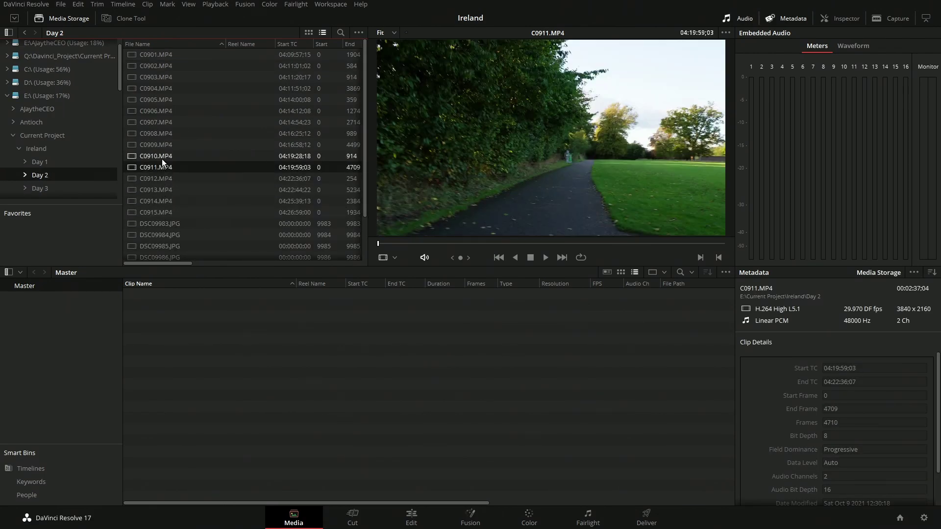
{"action": "left_click", "coordinate": [163, 156]}
{"action": "left_click", "coordinate": [163, 146]}
{"action": "left_click", "coordinate": [163, 137]}
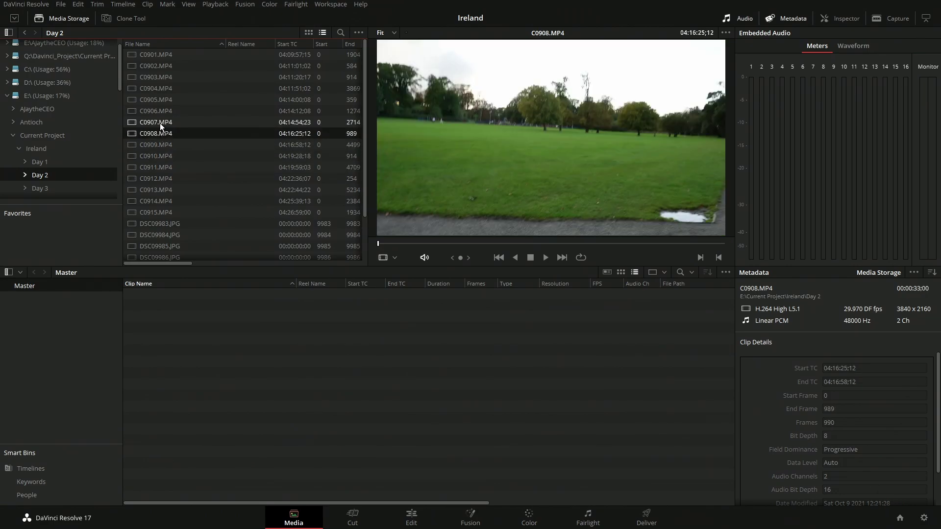
{"action": "left_click", "coordinate": [160, 123]}
{"action": "left_click", "coordinate": [158, 108]}
{"action": "left_click", "coordinate": [157, 100]}
{"action": "left_click", "coordinate": [158, 90]}
{"action": "left_click", "coordinate": [158, 78]}
{"action": "left_click", "coordinate": [157, 65]}
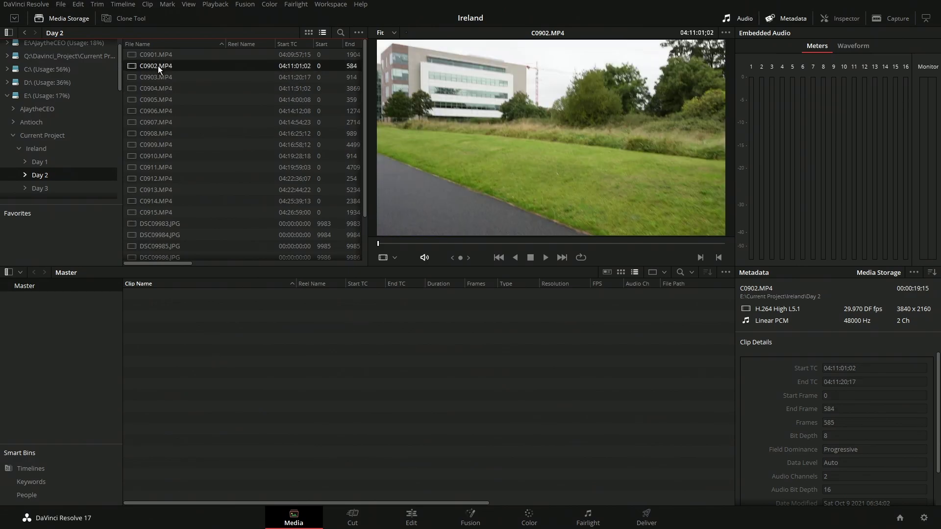
{"action": "left_click", "coordinate": [158, 55]}
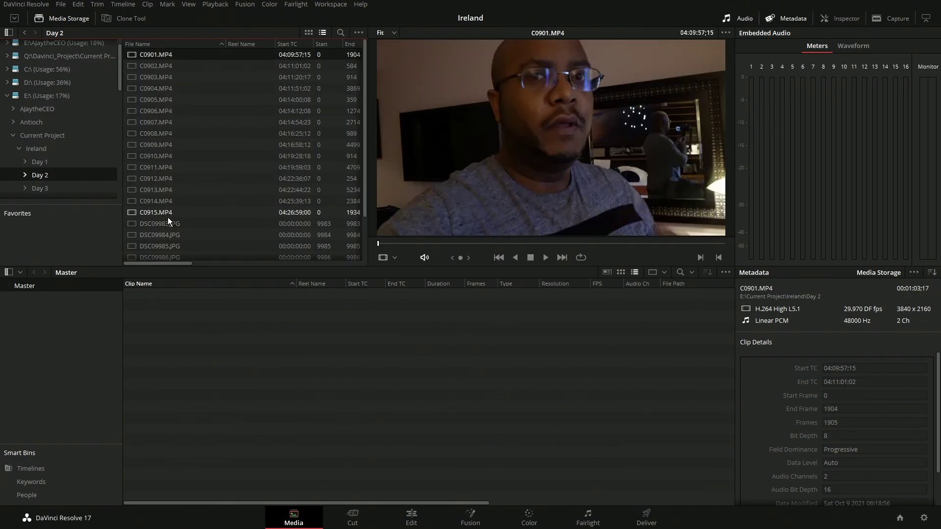
Add Day 2 clips C0901–C0915 to the media pool, matching the project frame rate to them.
{"action": "left_click", "coordinate": [163, 213], "text": "shift"}
{"action": "left_click_drag", "start_coordinate": [151, 97], "coordinate": [199, 406]}
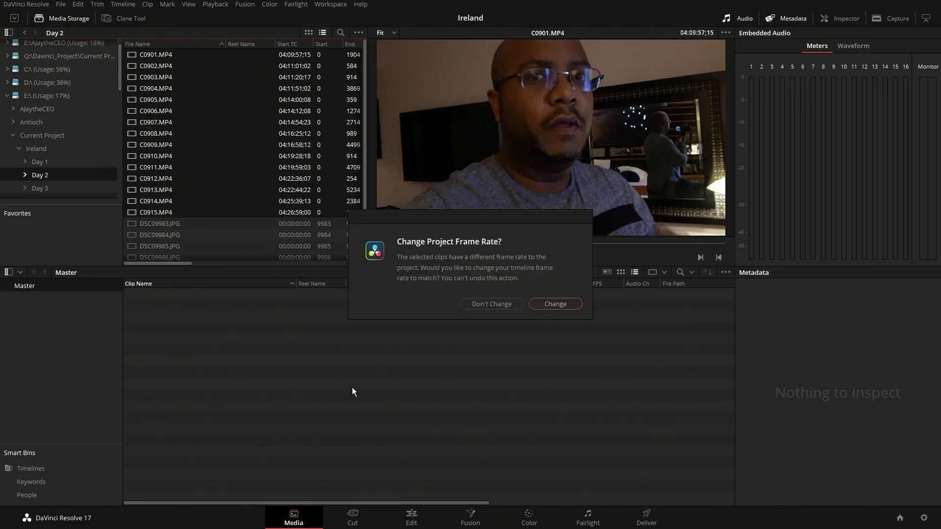
{"action": "left_click", "coordinate": [554, 304]}
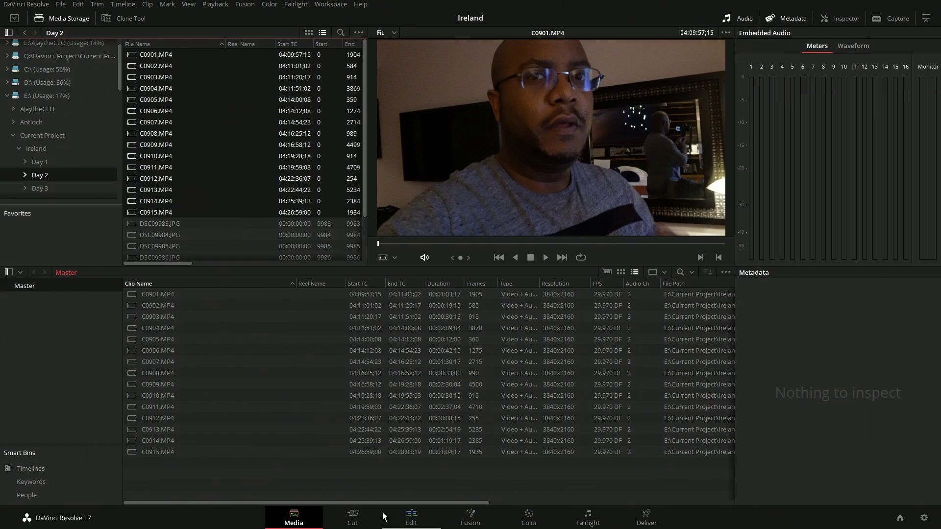
Import the resolve folder from AJaytheCEO into the Master bin.
{"action": "left_click", "coordinate": [34, 109]}
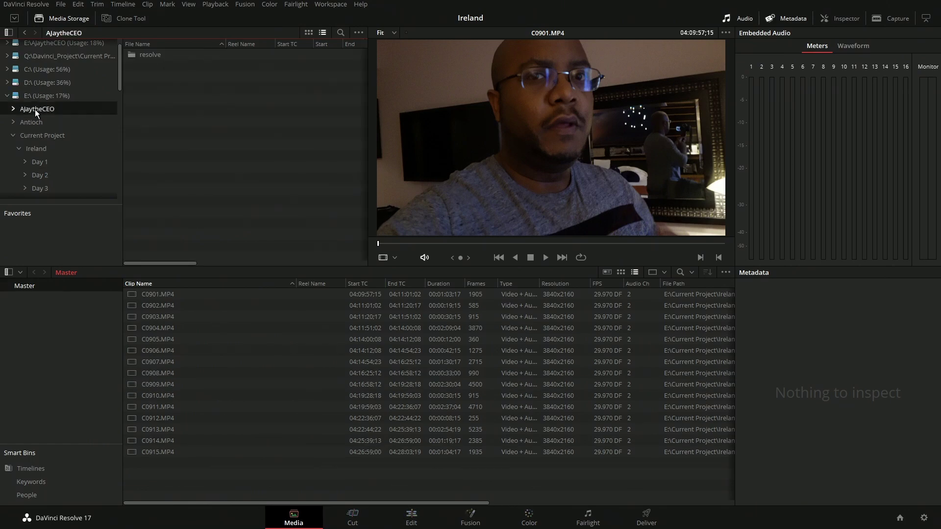
{"action": "left_click_drag", "start_coordinate": [145, 55], "coordinate": [18, 282]}
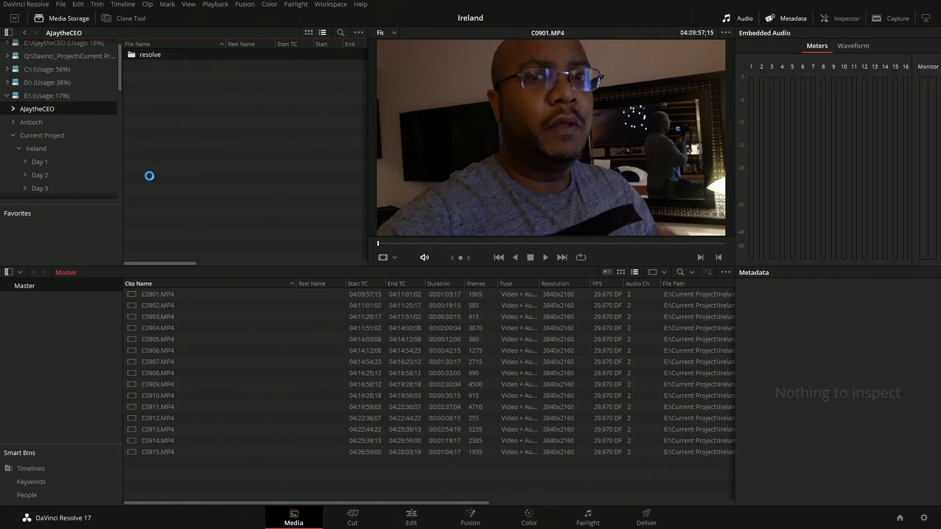
{"action": "left_click_drag", "start_coordinate": [150, 178], "coordinate": [16, 287]}
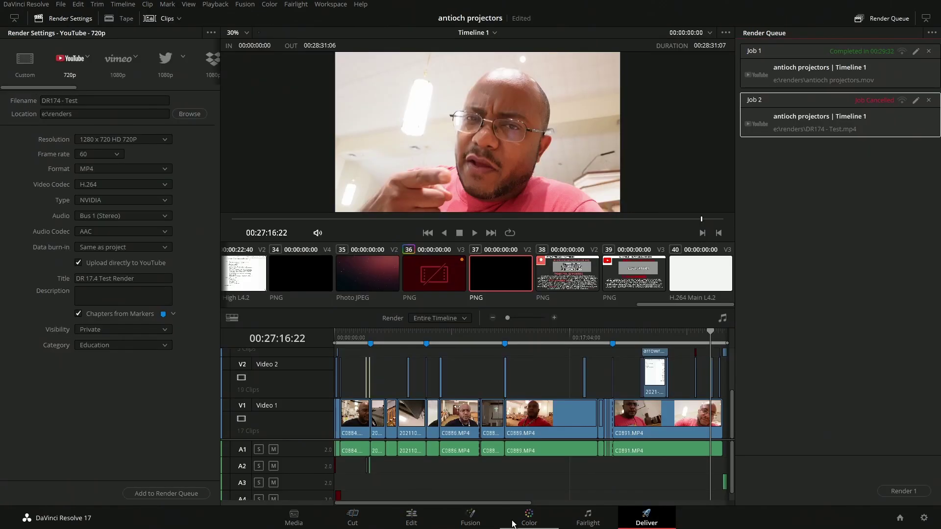
Create a new empty Timeline 2 on the Edit page.
{"action": "left_click", "coordinate": [426, 516]}
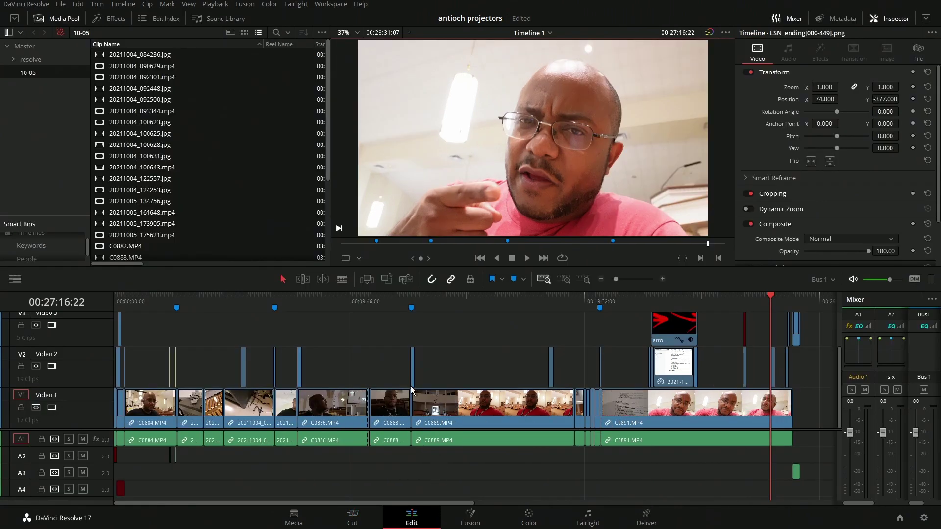
{"action": "key", "text": "ctrl+n"}
{"action": "left_click", "coordinate": [553, 310]}
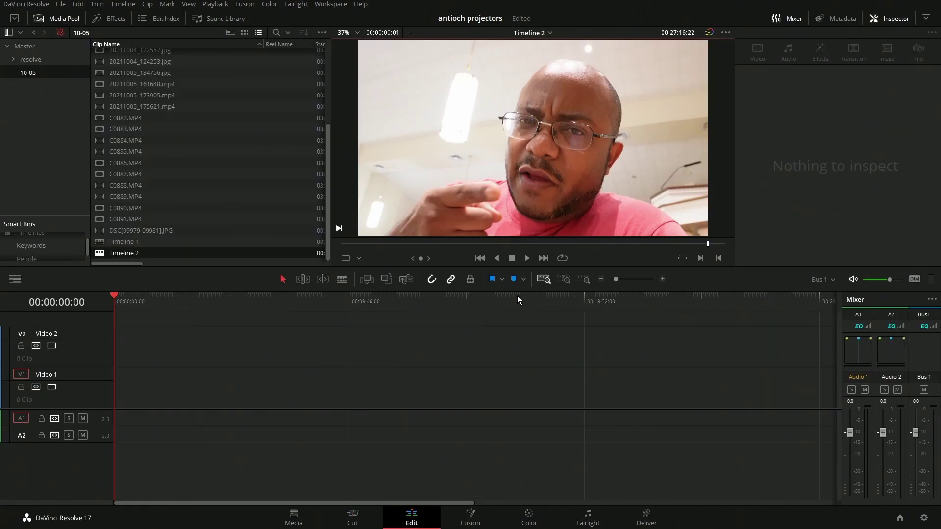
Place clip C0882.MP4 from the 10-05 bin onto Timeline 2.
{"action": "left_click", "coordinate": [25, 60]}
{"action": "left_click", "coordinate": [27, 74]}
{"action": "left_click", "coordinate": [140, 244]}
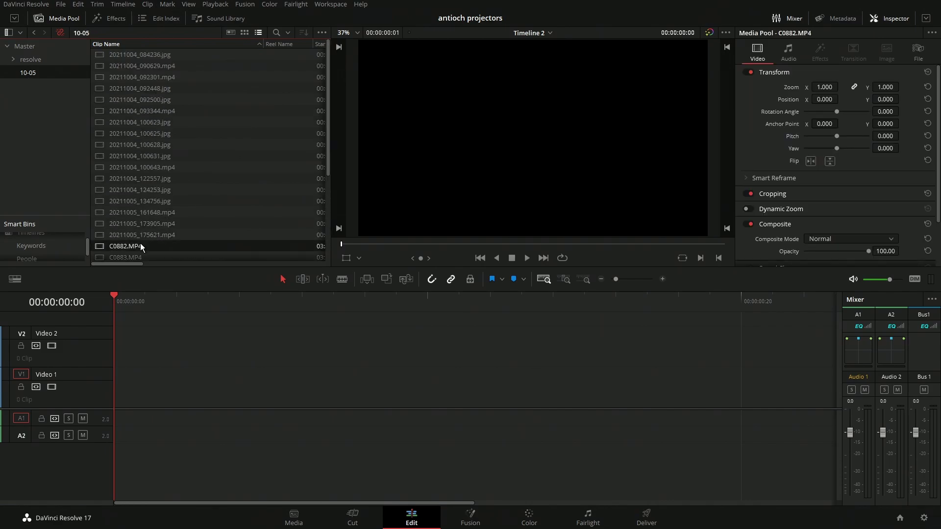
{"action": "scroll", "coordinate": [147, 234], "scroll_direction": "down", "scroll_amount": 4}
{"action": "left_click", "coordinate": [134, 166]}
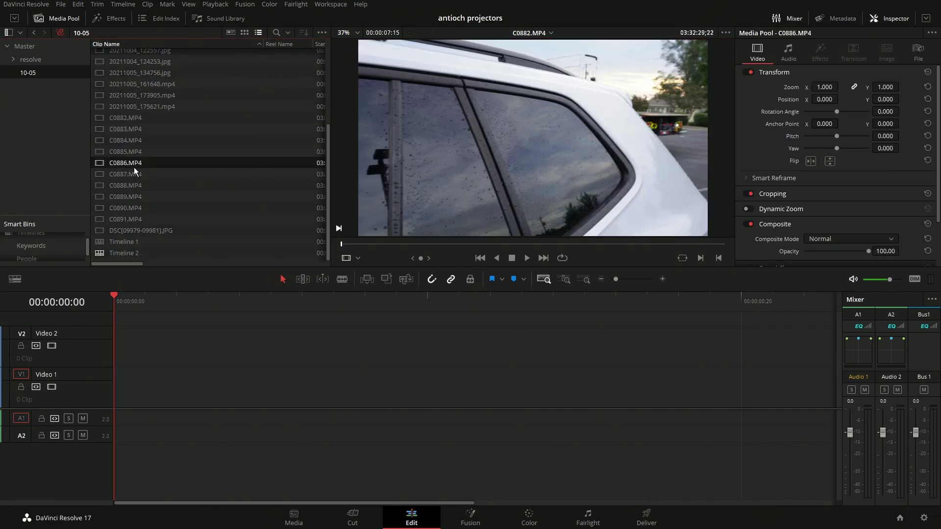
{"action": "left_click", "coordinate": [128, 118]}
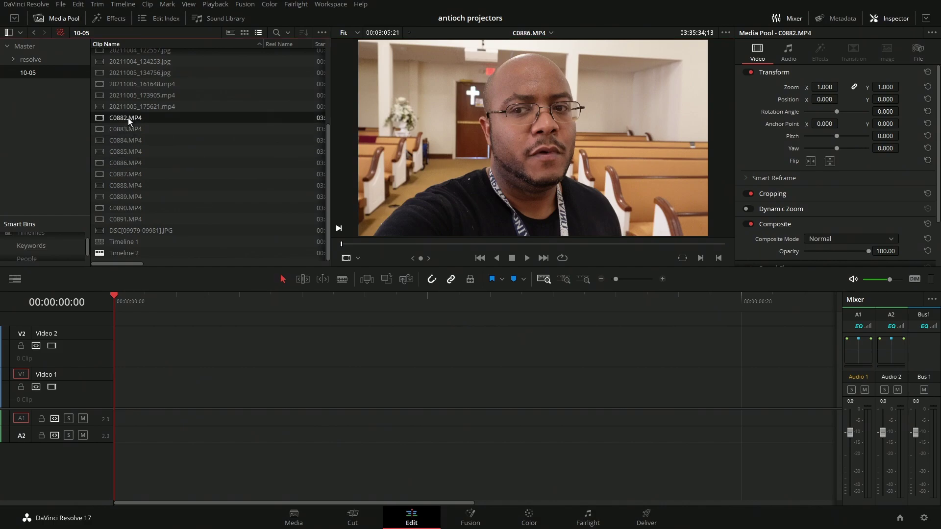
{"action": "mouse_move", "coordinate": [129, 264]}
{"action": "left_mouse_down"}
{"action": "mouse_move", "coordinate": [164, 265]}
{"action": "mouse_move", "coordinate": [130, 264]}
{"action": "left_mouse_up"}
{"action": "left_click_drag", "start_coordinate": [127, 118], "coordinate": [152, 384]}
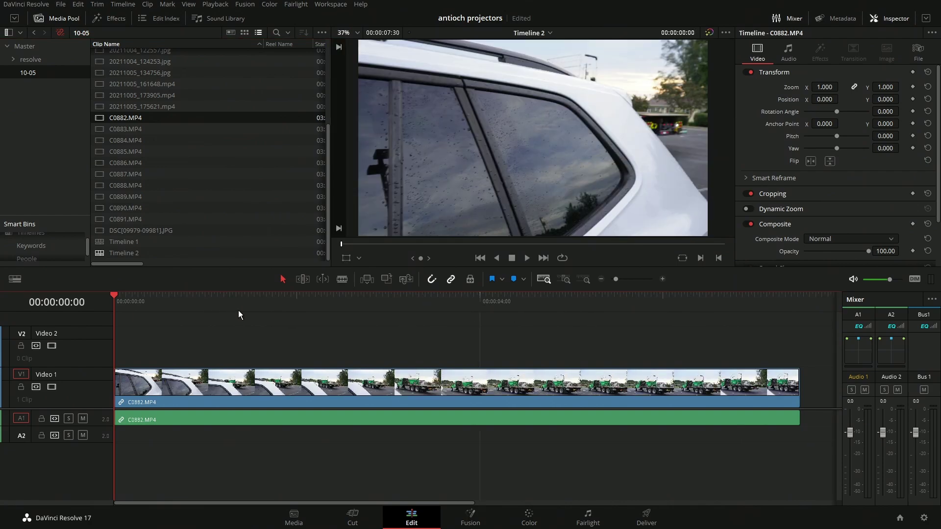
Add markers on Timeline 2 at 2, 4 and 6 seconds.
{"action": "left_click", "coordinate": [297, 296]}
{"action": "left_click", "coordinate": [513, 280]}
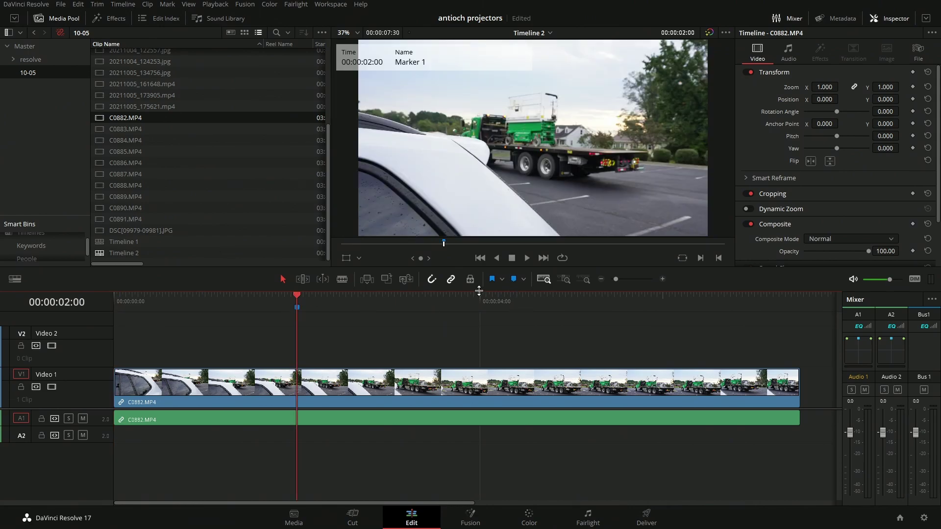
{"action": "left_click", "coordinate": [480, 297]}
{"action": "left_click", "coordinate": [514, 279]}
{"action": "left_click", "coordinate": [664, 296]}
{"action": "left_click", "coordinate": [515, 279]}
Rename the three markers starting, middle and end, then go to the Deliver page.
{"action": "double_click", "coordinate": [296, 307]}
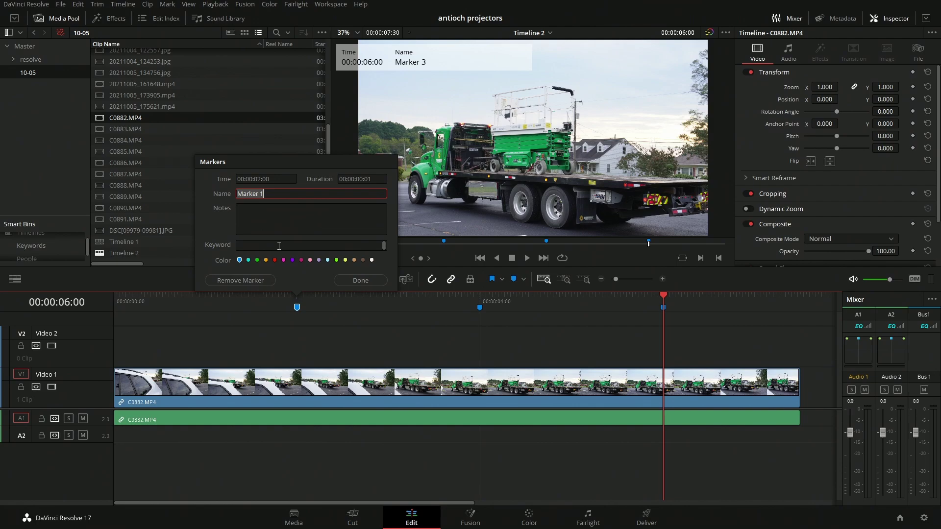
{"action": "type", "text": "starting"}
{"action": "left_click", "coordinate": [375, 282]}
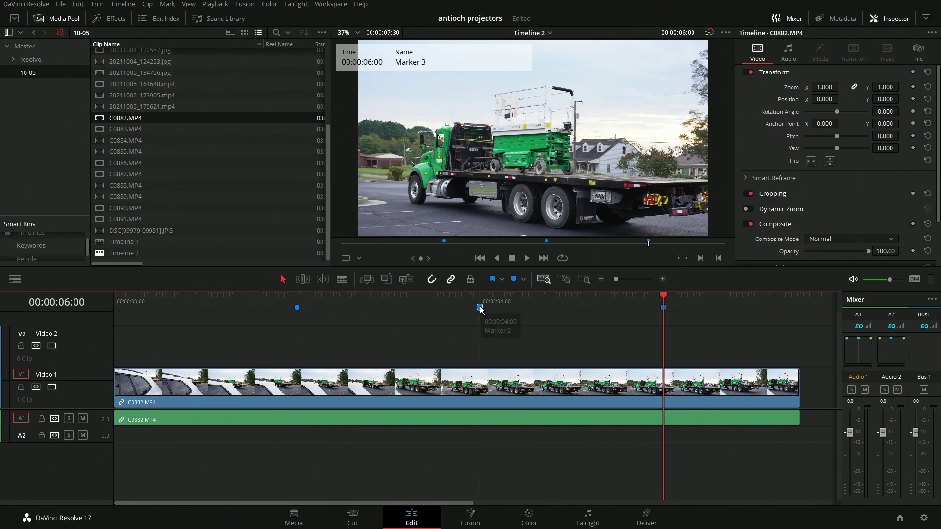
{"action": "double_click", "coordinate": [480, 306]}
{"action": "type", "text": "middle"}
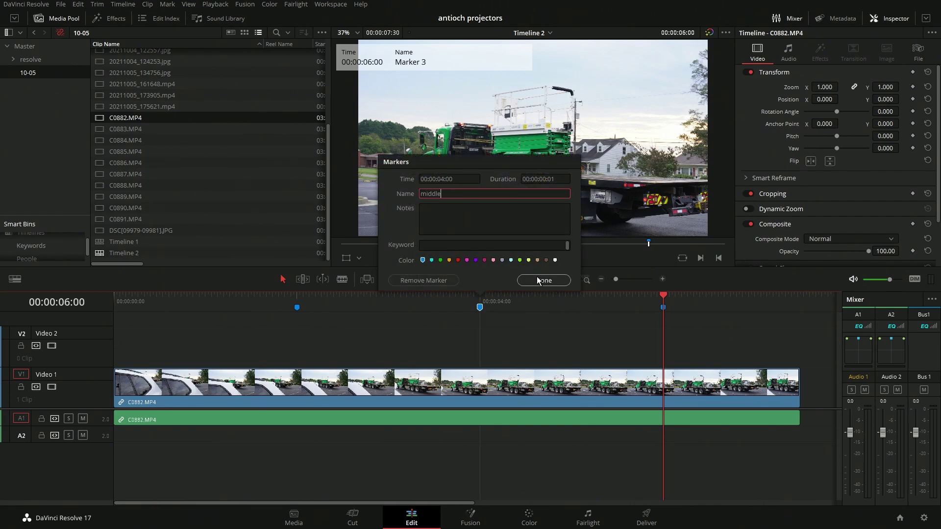
{"action": "left_click", "coordinate": [538, 280]}
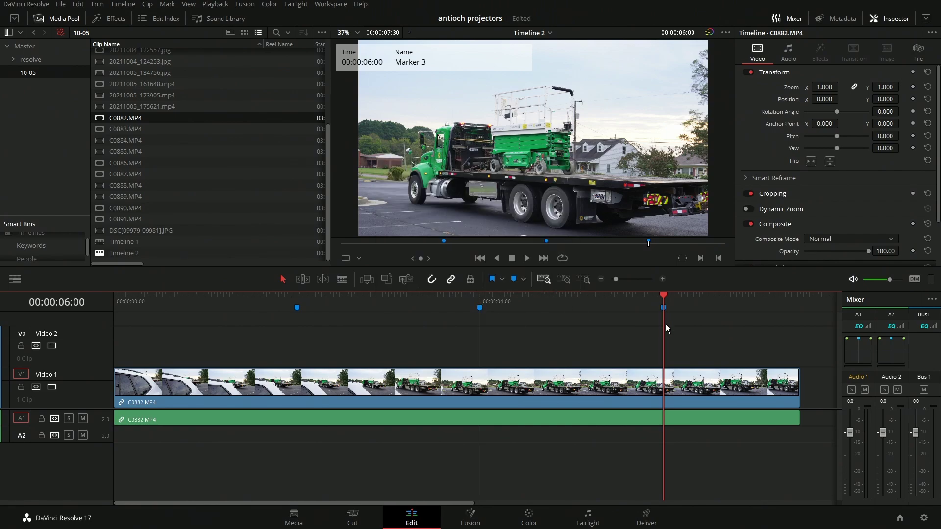
{"action": "double_click", "coordinate": [663, 307]}
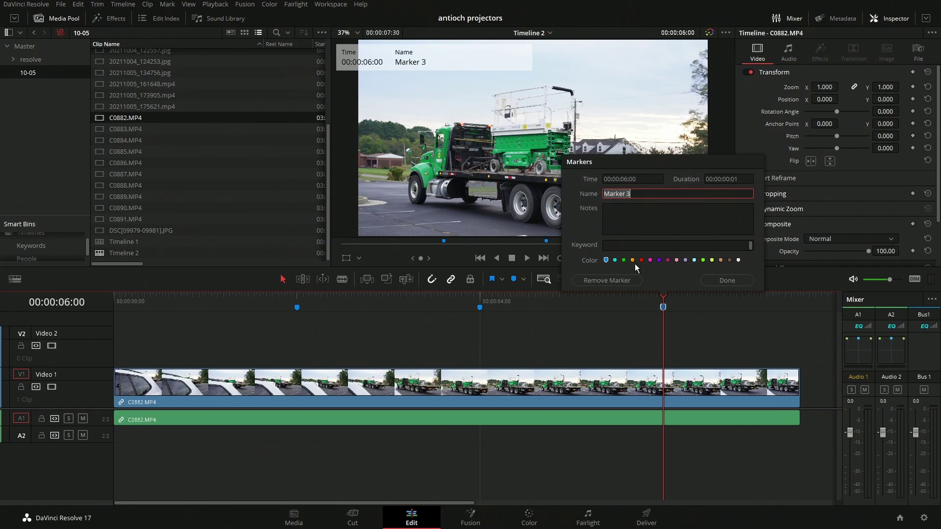
{"action": "type", "text": "end"}
{"action": "left_click", "coordinate": [720, 282]}
{"action": "left_click", "coordinate": [646, 515]}
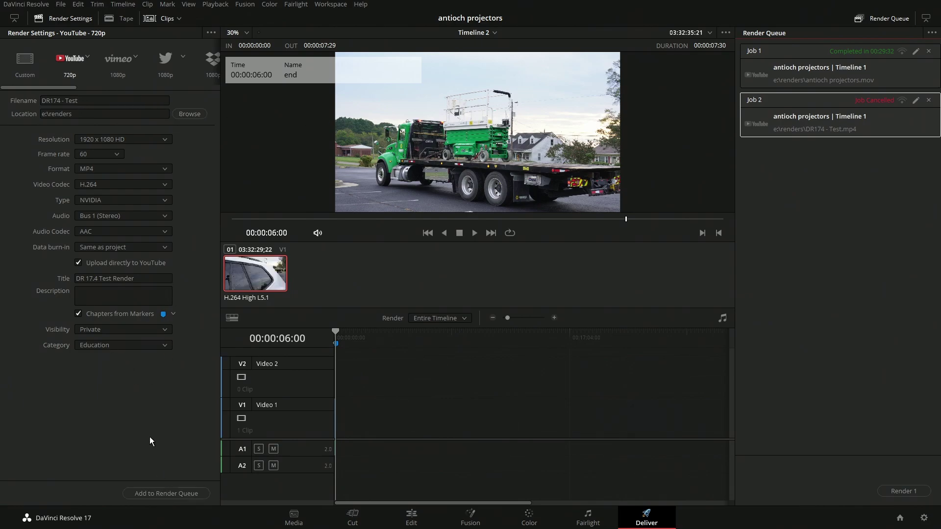
Queue Timeline 2, replace the existing DR174 - Test.mp4, and render it with YouTube upload.
{"action": "left_click", "coordinate": [186, 494]}
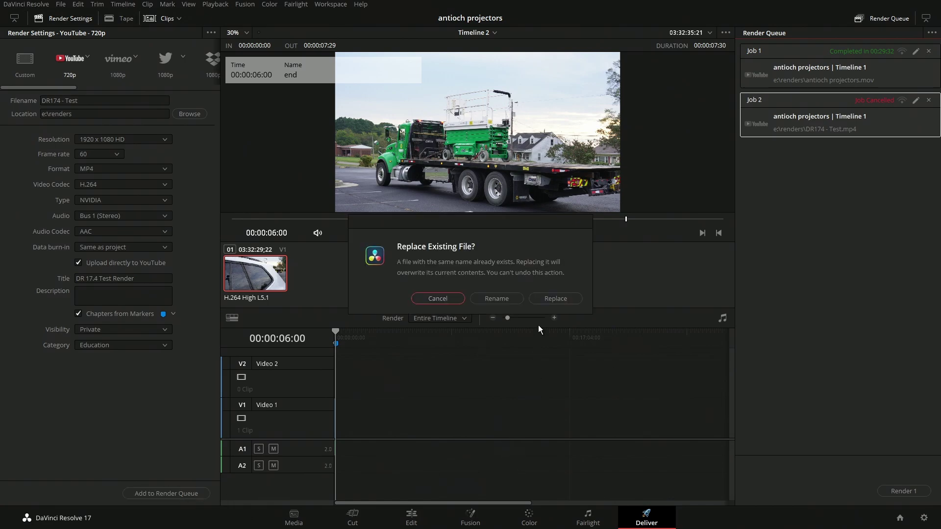
{"action": "left_click", "coordinate": [545, 298]}
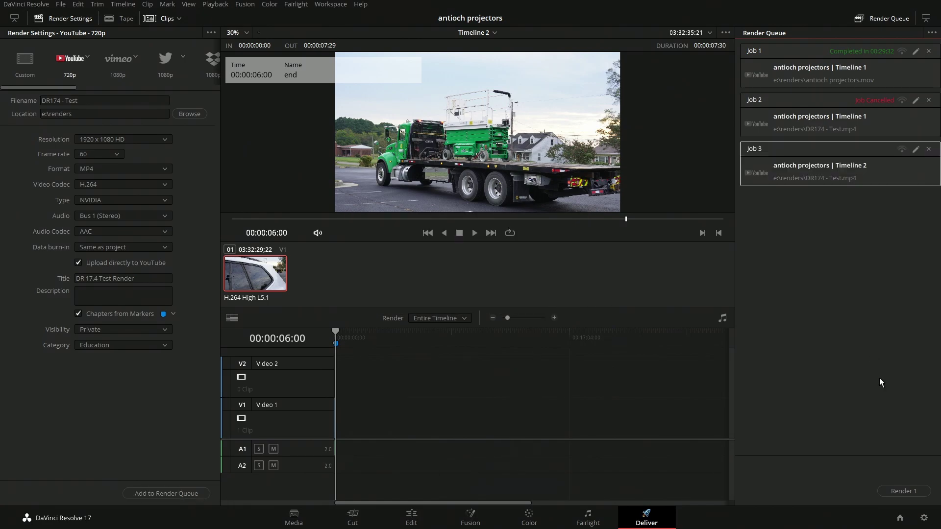
{"action": "left_click", "coordinate": [902, 495]}
In a maximized Chrome window, open YouTube Studio and the new truck-clip upload's details.
{"action": "key", "text": "alt+Tab"}
{"action": "left_click_drag", "start_coordinate": [105, 122], "coordinate": [346, 122]}
{"action": "double_click", "coordinate": [346, 122]}
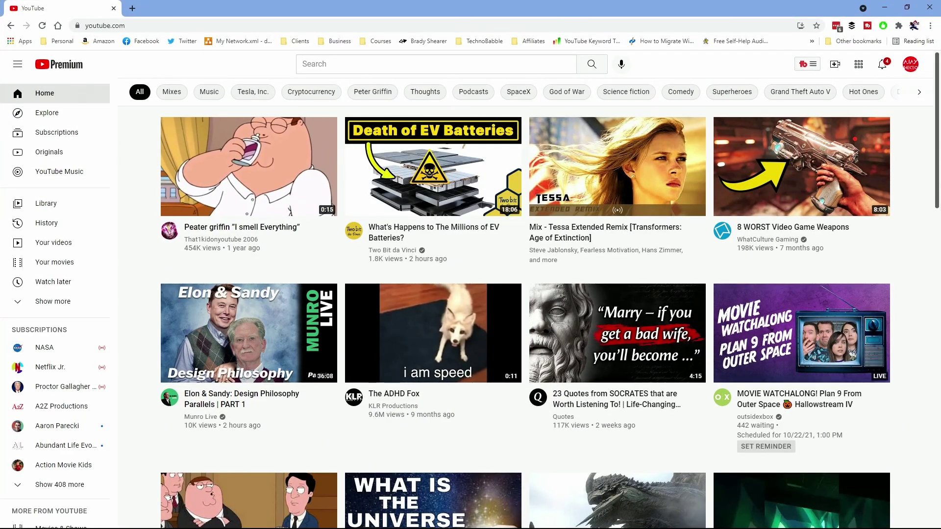
{"action": "left_click", "coordinate": [910, 64]}
{"action": "left_click", "coordinate": [857, 172]}
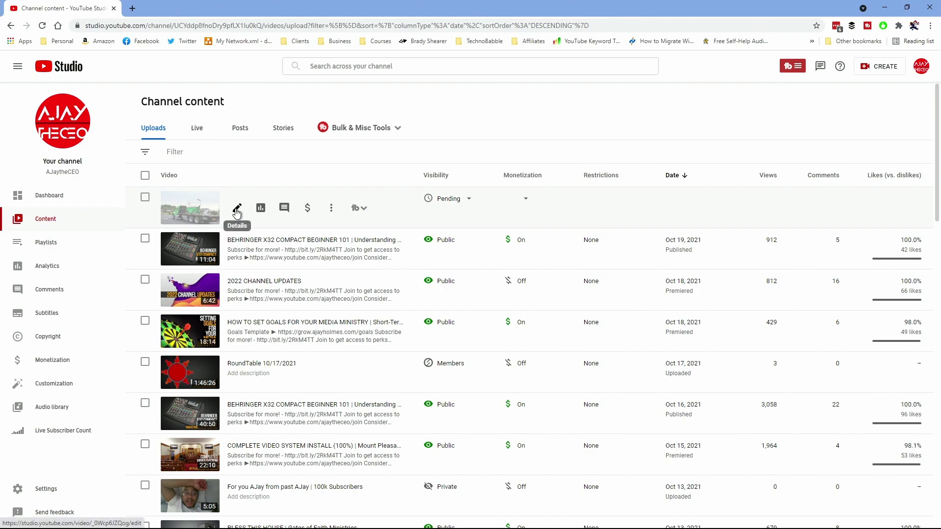
{"action": "left_click", "coordinate": [237, 210]}
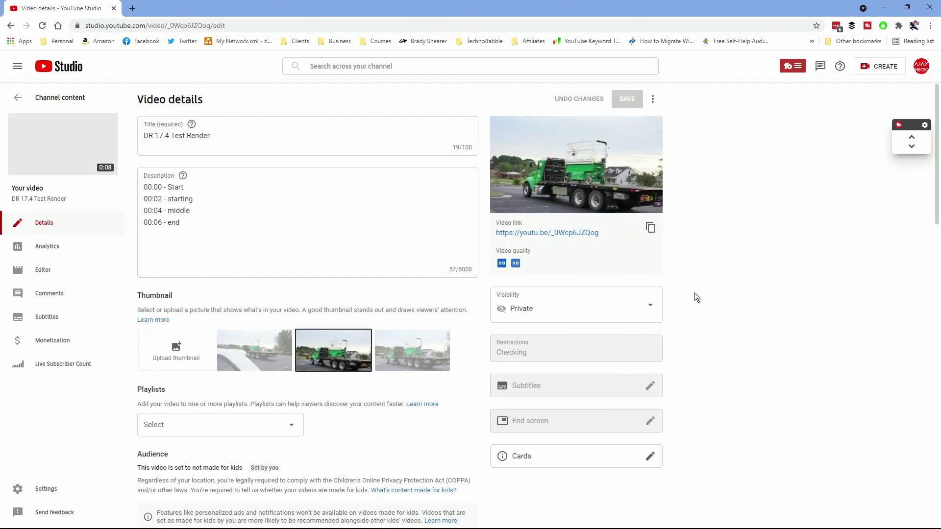
Select the DR 17.4 Test Render description to check its chapter list, then deselect it.
{"action": "left_click", "coordinate": [169, 220]}
{"action": "key", "text": "ctrl+a"}
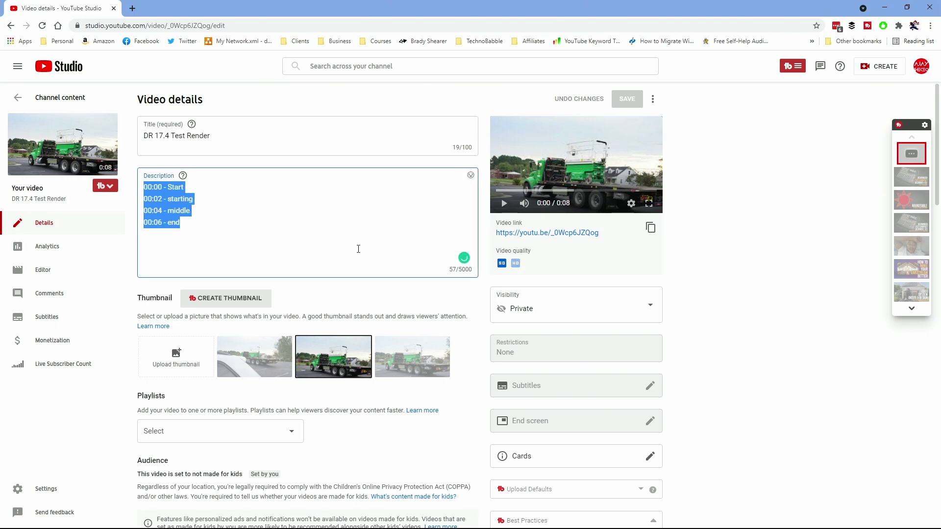
{"action": "left_click", "coordinate": [260, 236]}
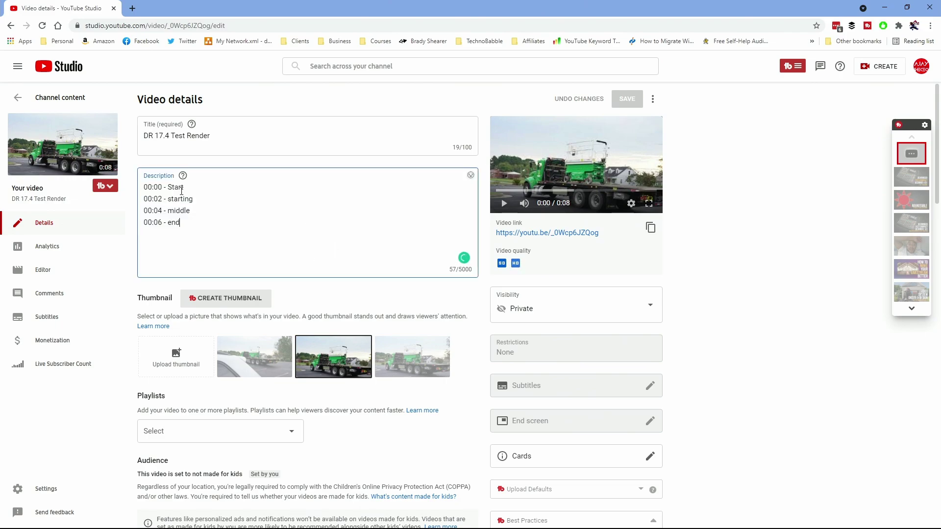